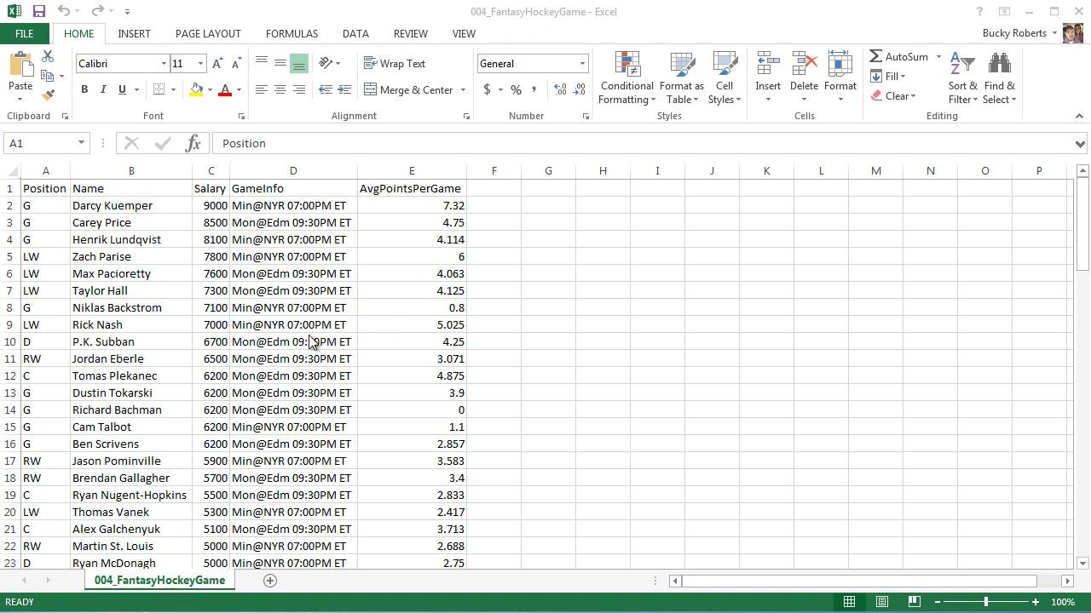
click(426, 173)
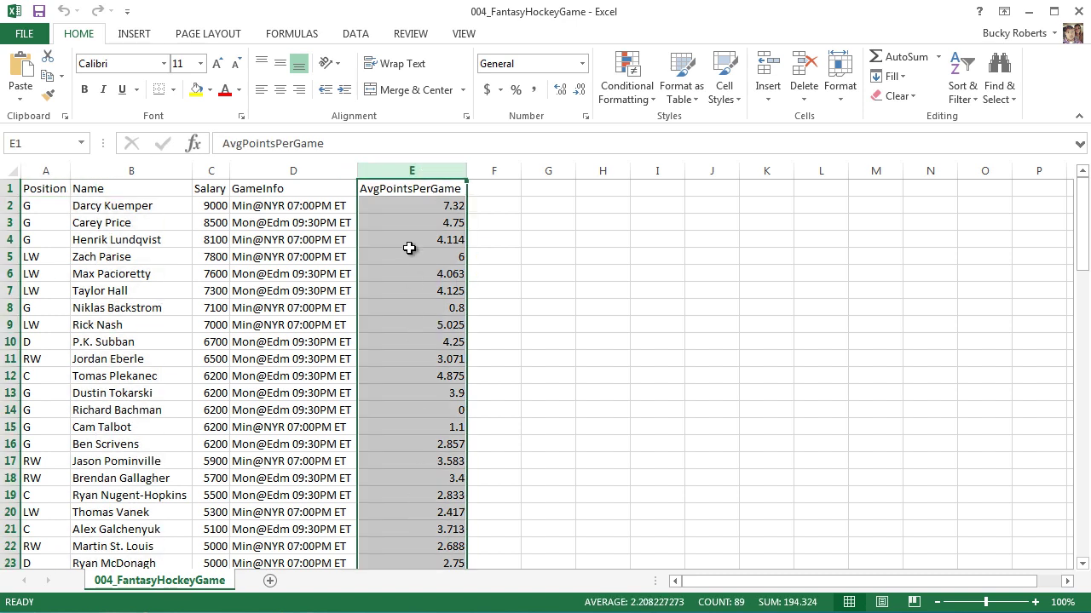
click(607, 423)
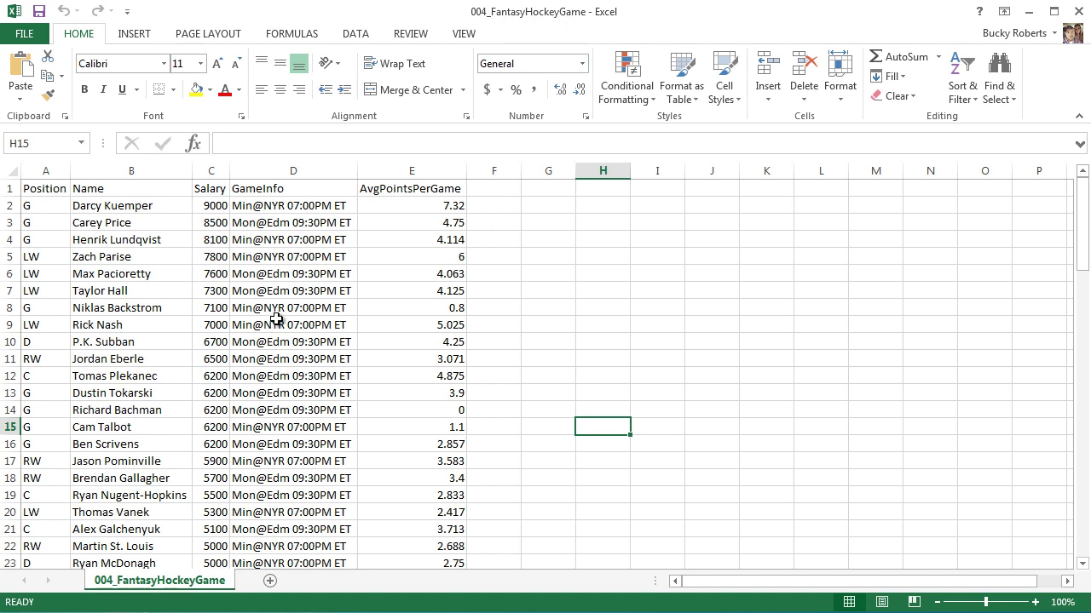
Convert the player data in A1:E89 into a table, using the first row as headers.
click(287, 272)
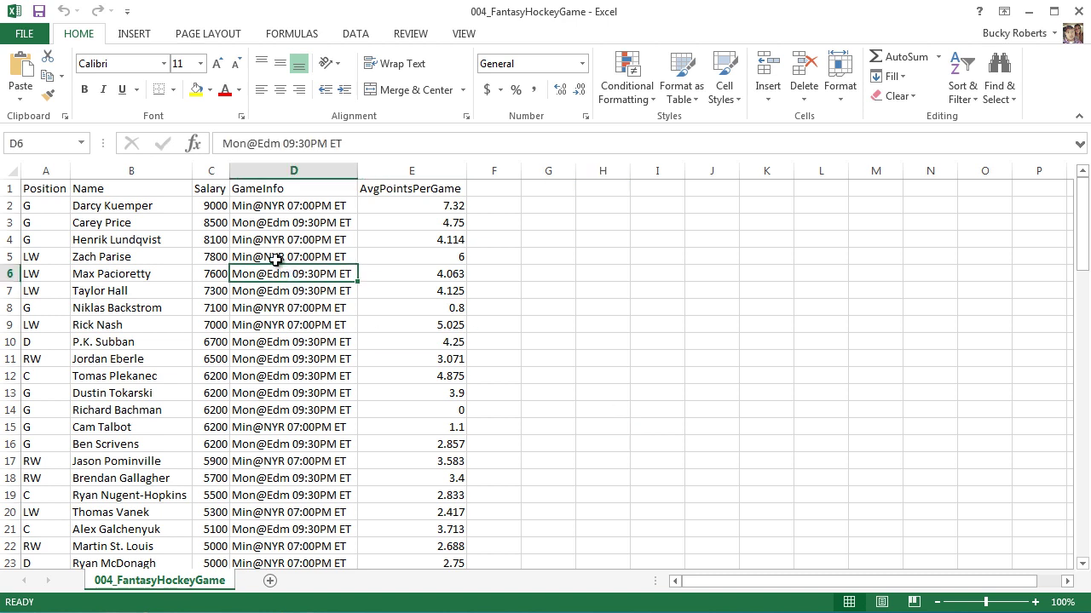
click(135, 34)
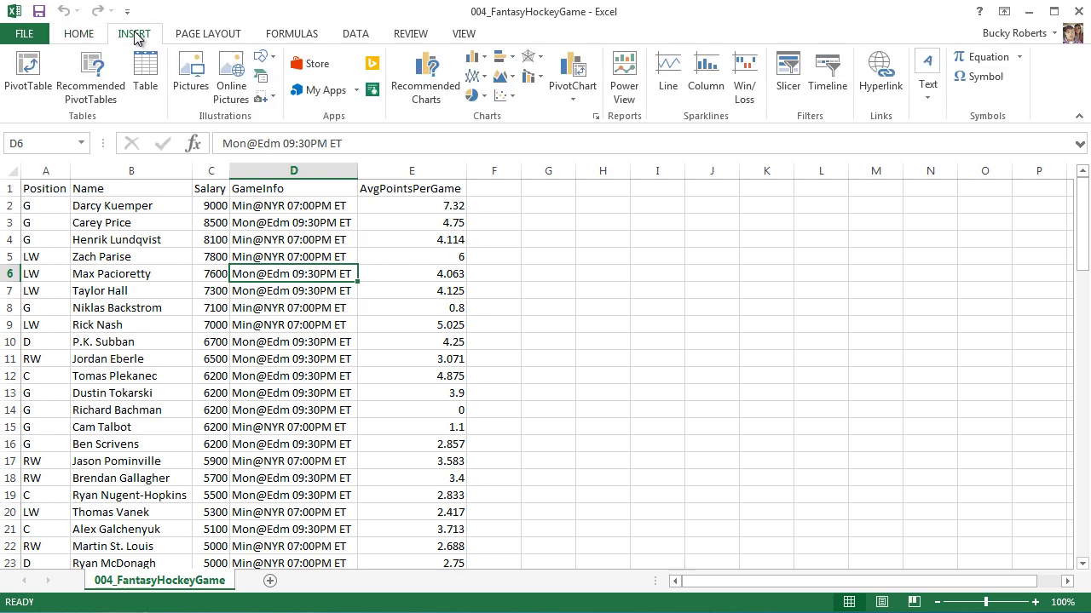
click(144, 82)
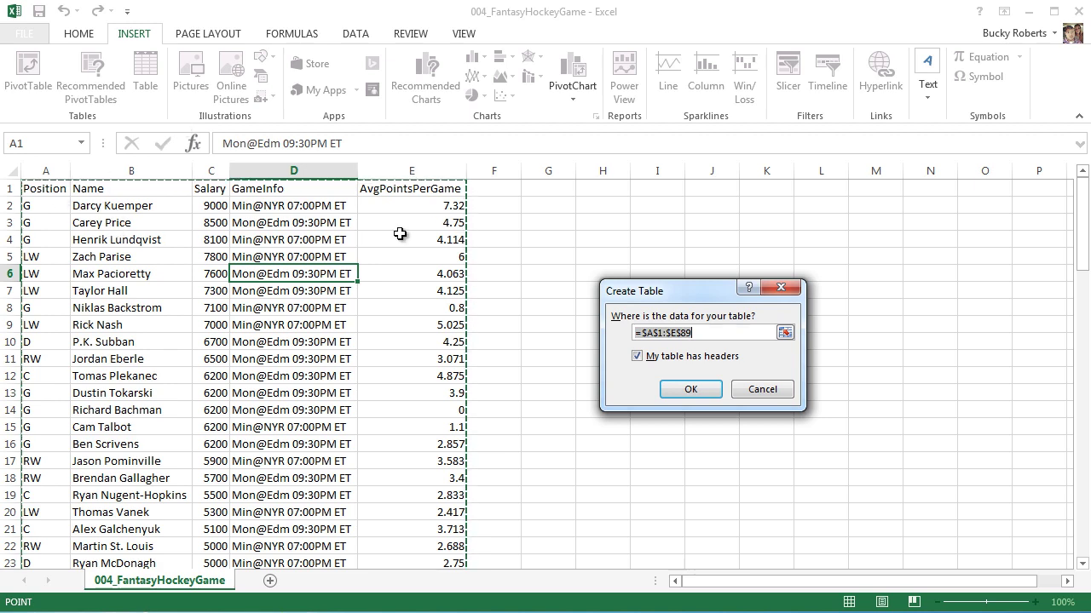
scroll(506, 302, down, 5)
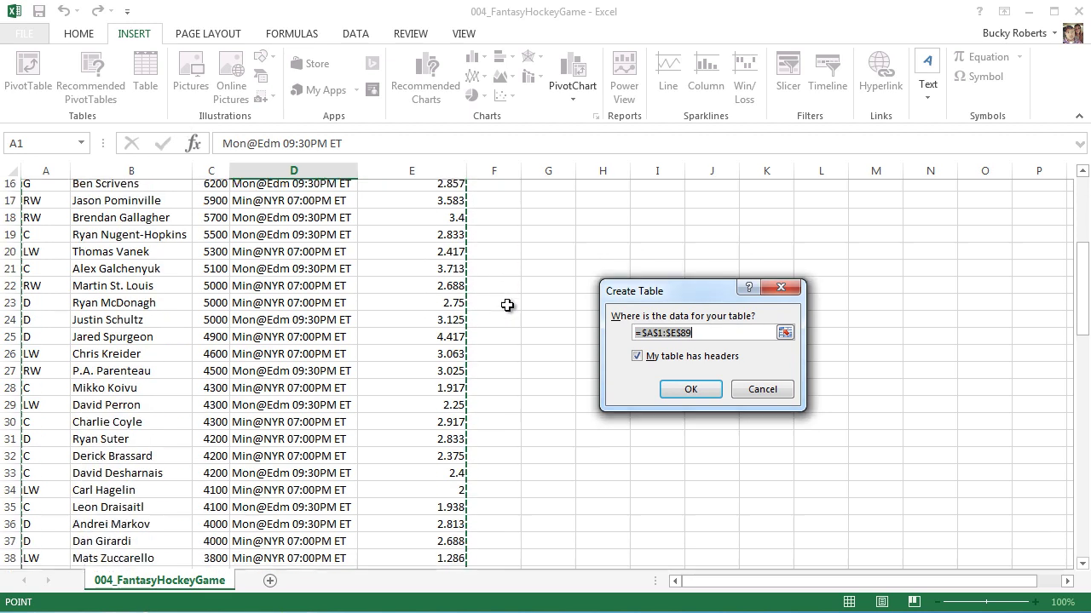
scroll(503, 312, down, 20)
scroll(418, 354, up, 4)
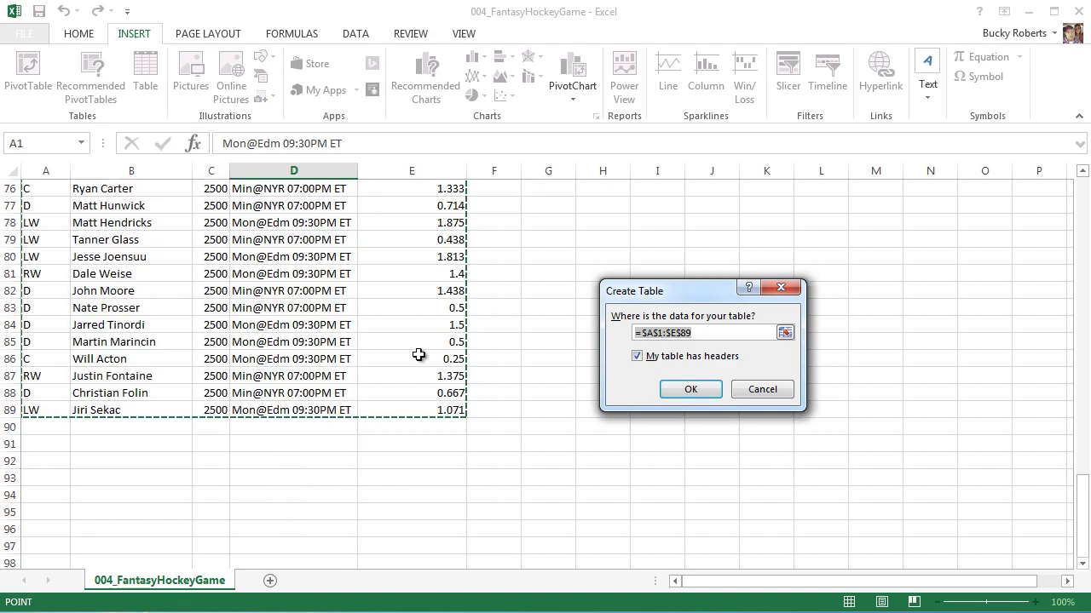
scroll(419, 354, up, 1)
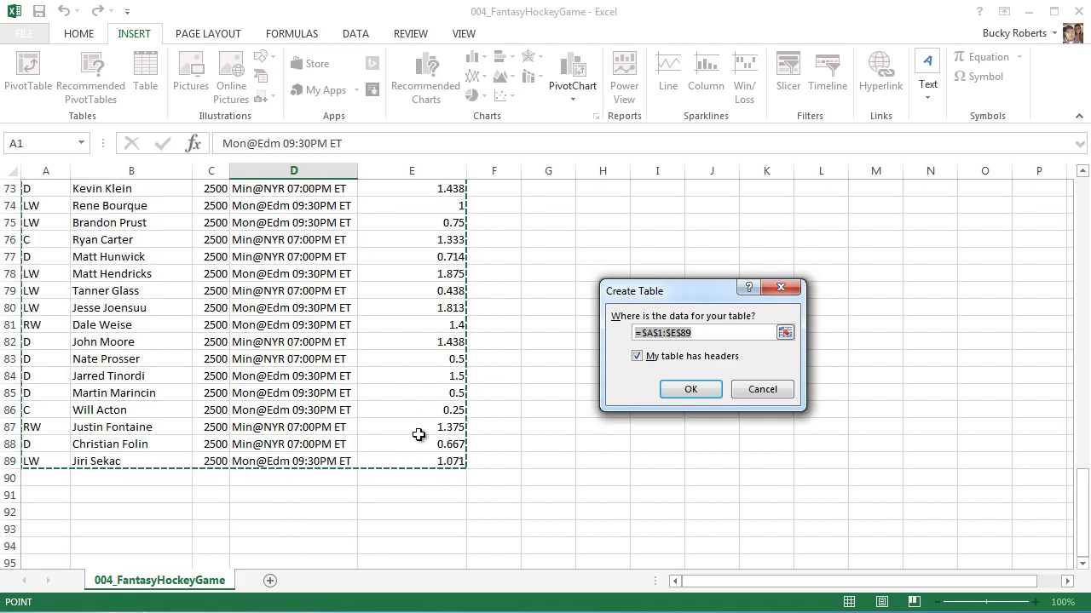
scroll(255, 312, up, 20)
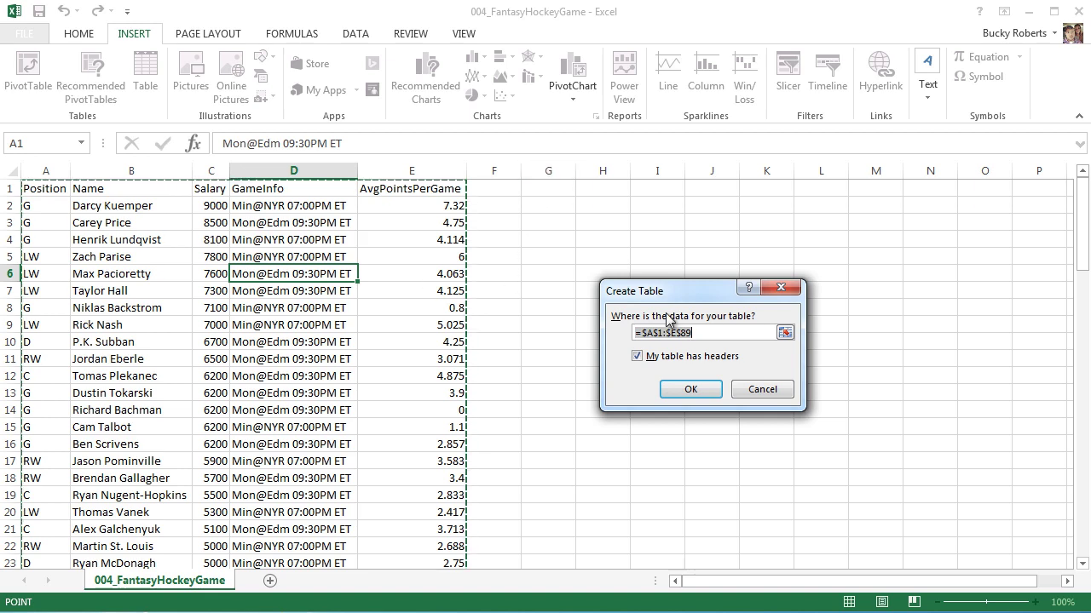
click(691, 390)
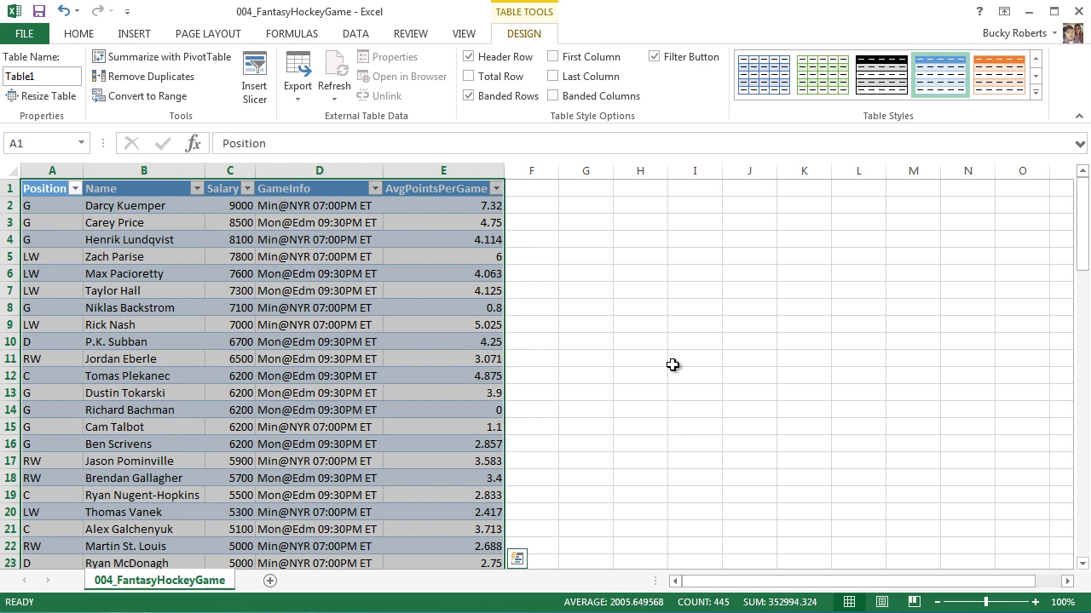
click(581, 278)
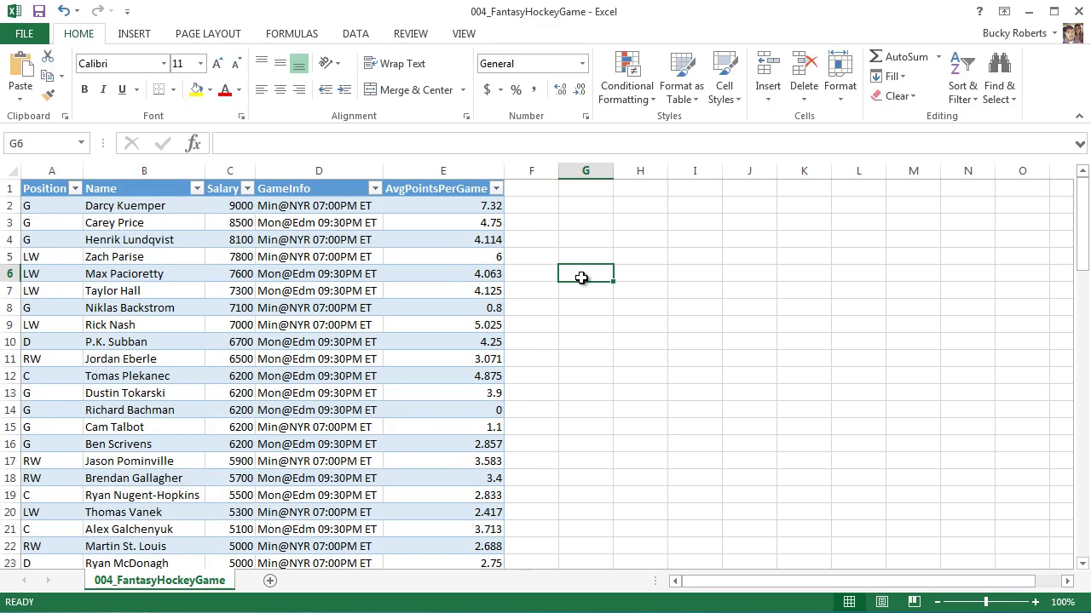
Compare the available table design tools when a cell inside the table is selected and when one outside it is.
click(305, 260)
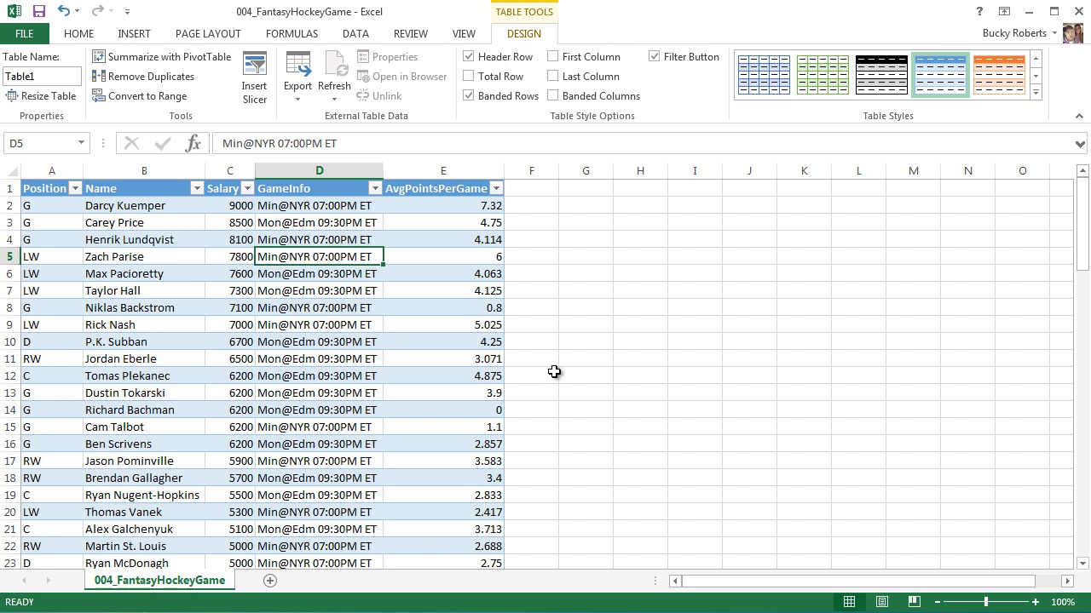
click(603, 293)
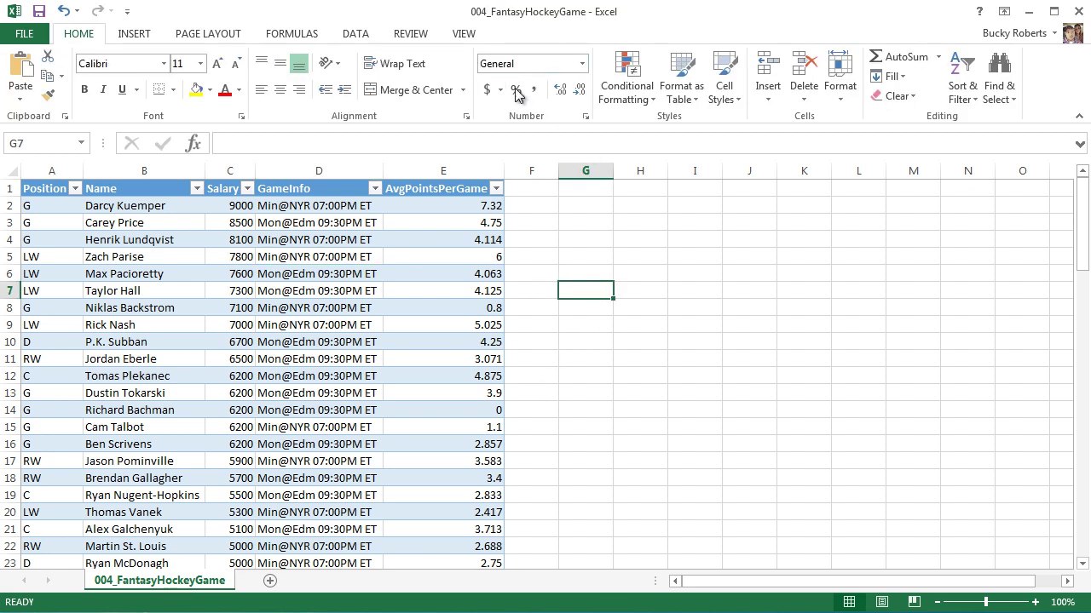
click(331, 278)
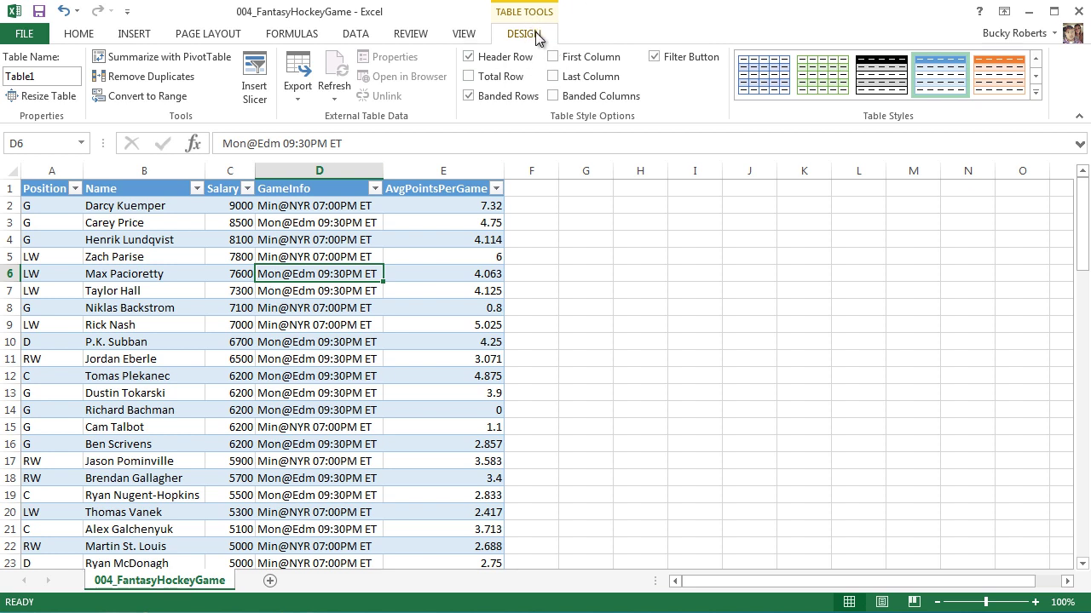
click(606, 314)
click(337, 280)
click(567, 223)
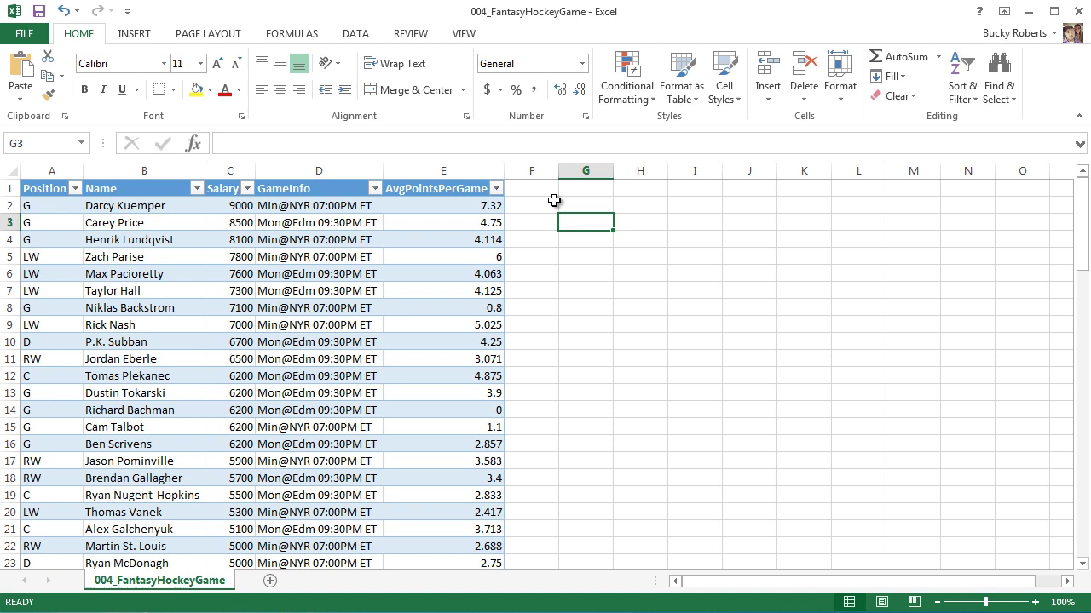
click(547, 170)
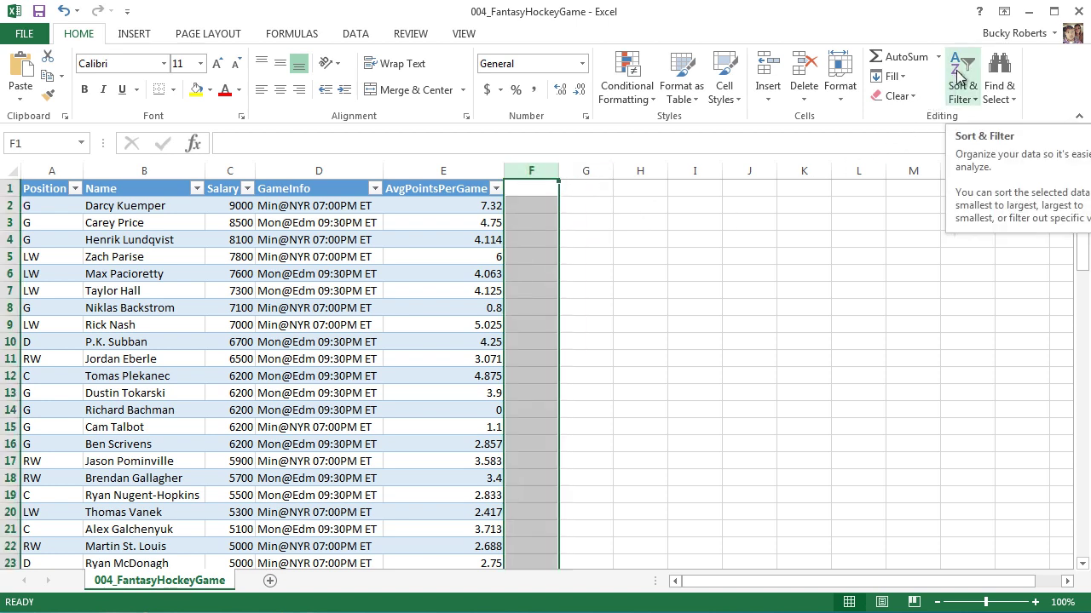
click(743, 271)
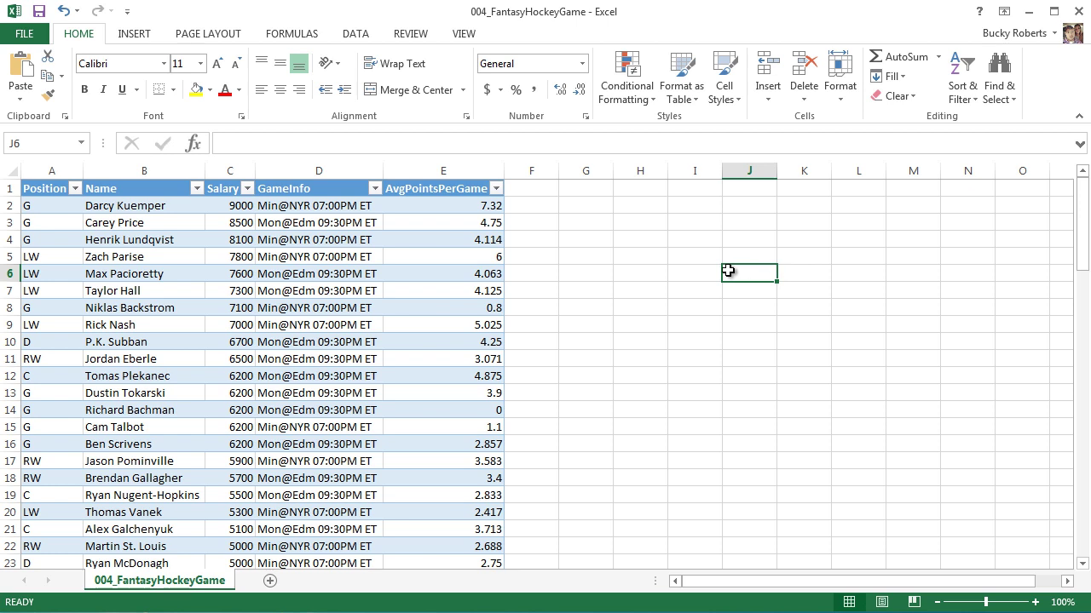
Sort the table by AvgPointsPerGame from smallest to largest.
click(458, 191)
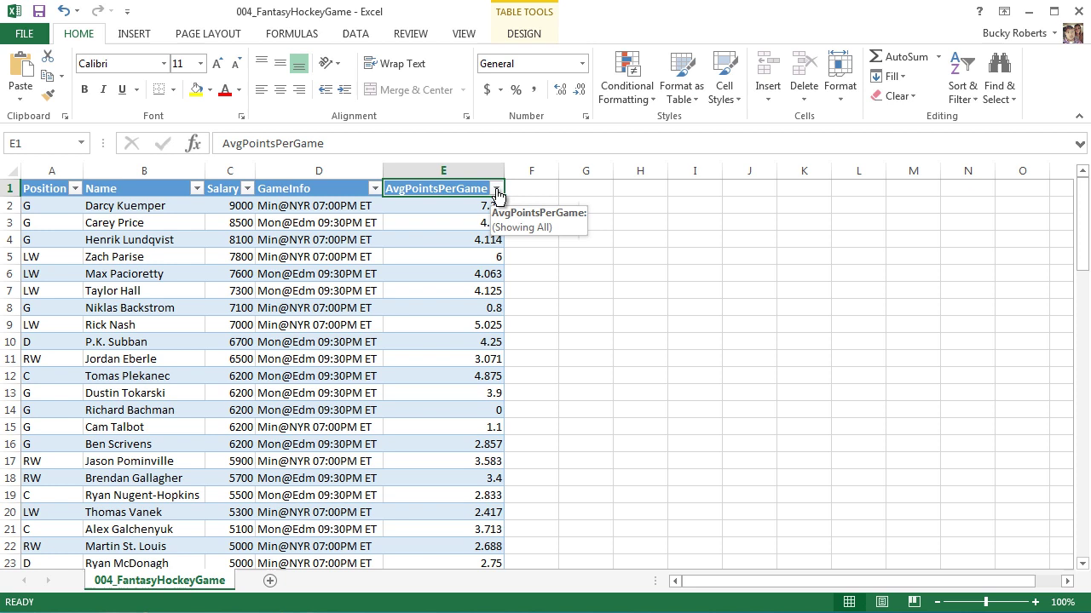
click(496, 190)
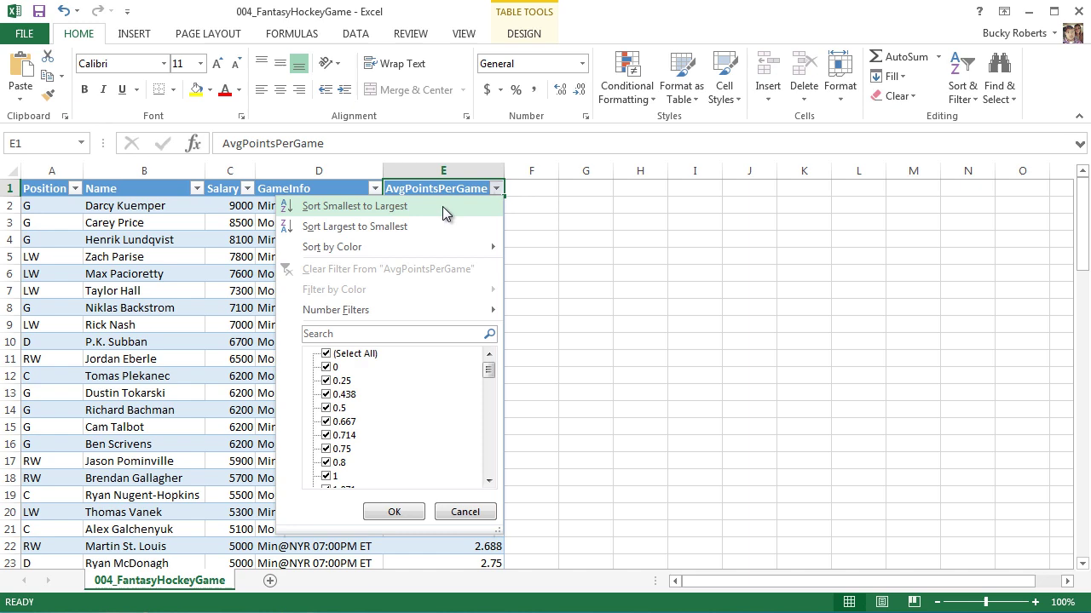
click(570, 239)
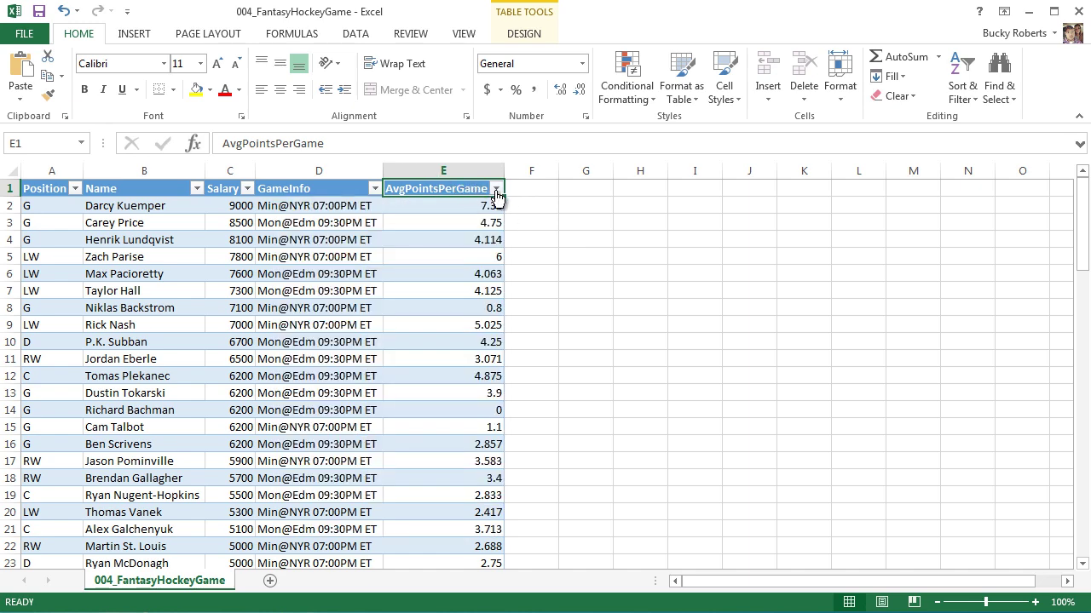
click(495, 190)
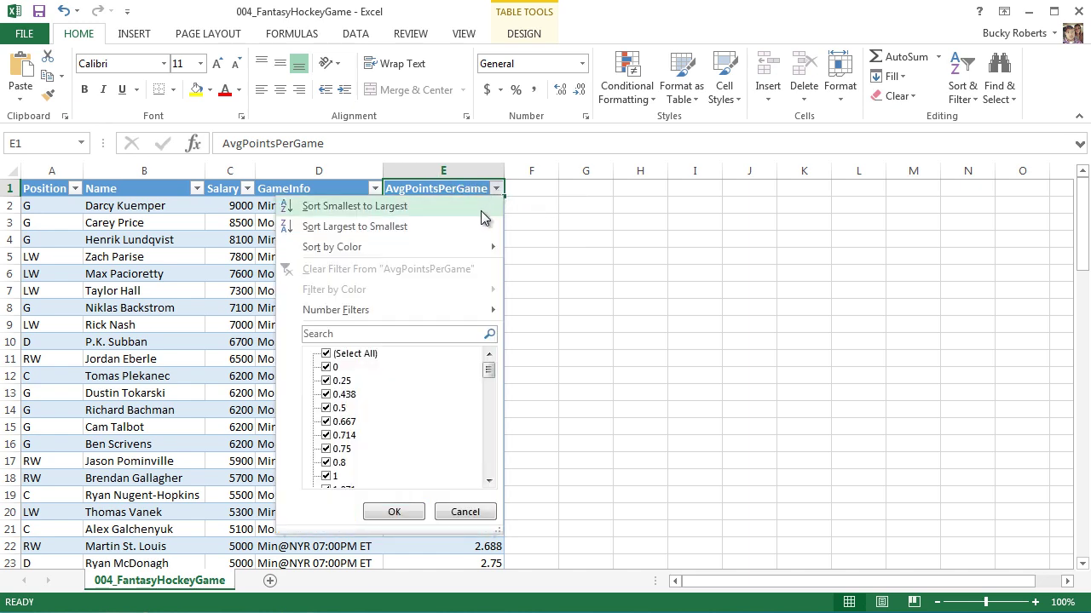
click(355, 206)
click(603, 327)
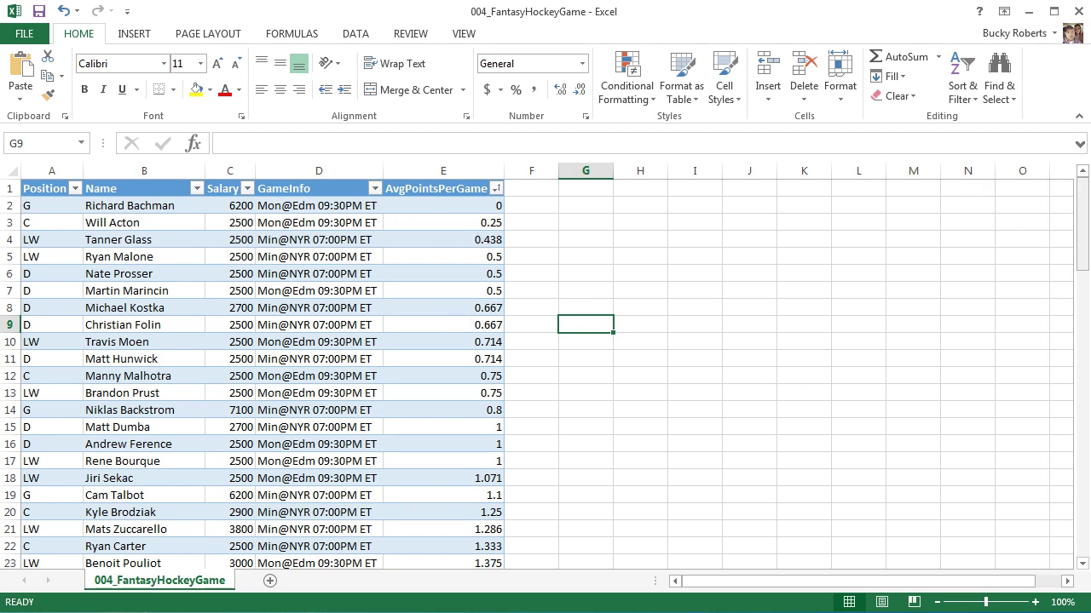
Look through the sorted table rows to see where the average points per game reach 2.
drag(1080, 211, 1084, 282)
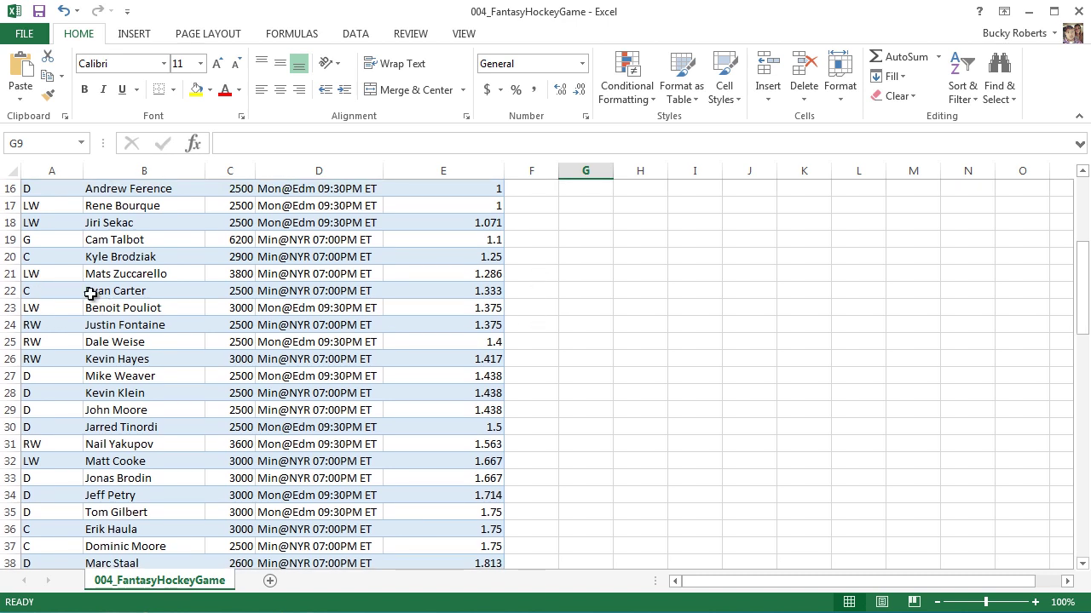
click(12, 291)
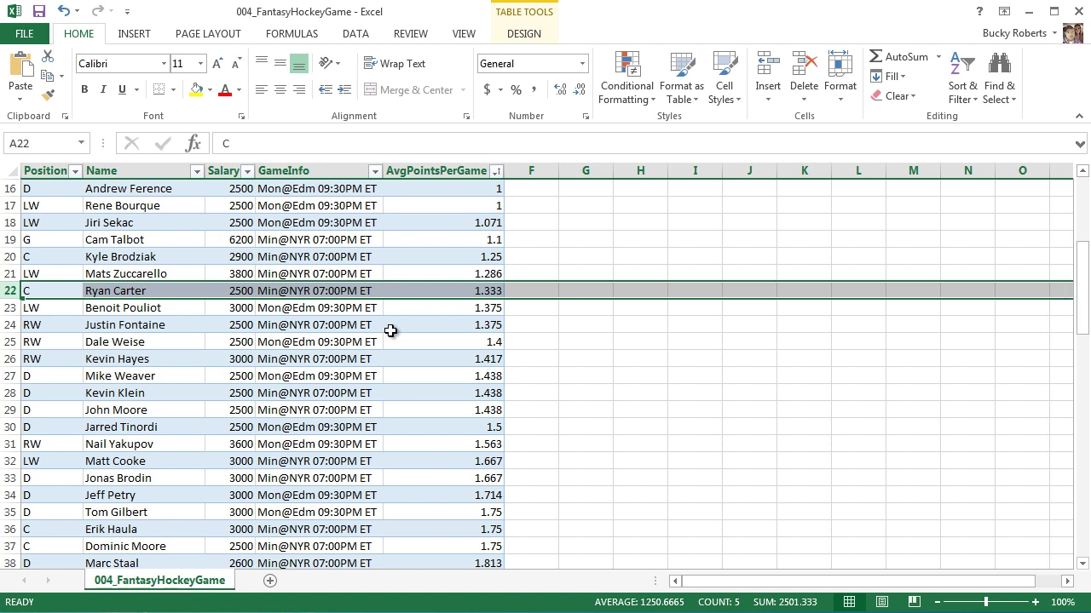
drag(1086, 304, 1042, 400)
key(ctrl+a)
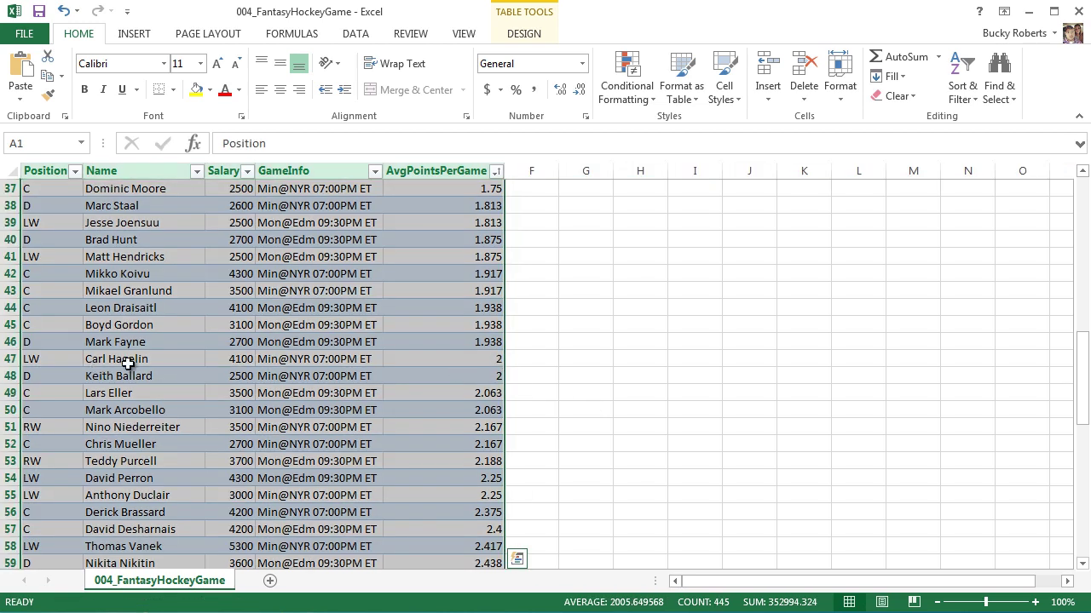
click(967, 358)
drag(1086, 385, 1087, 205)
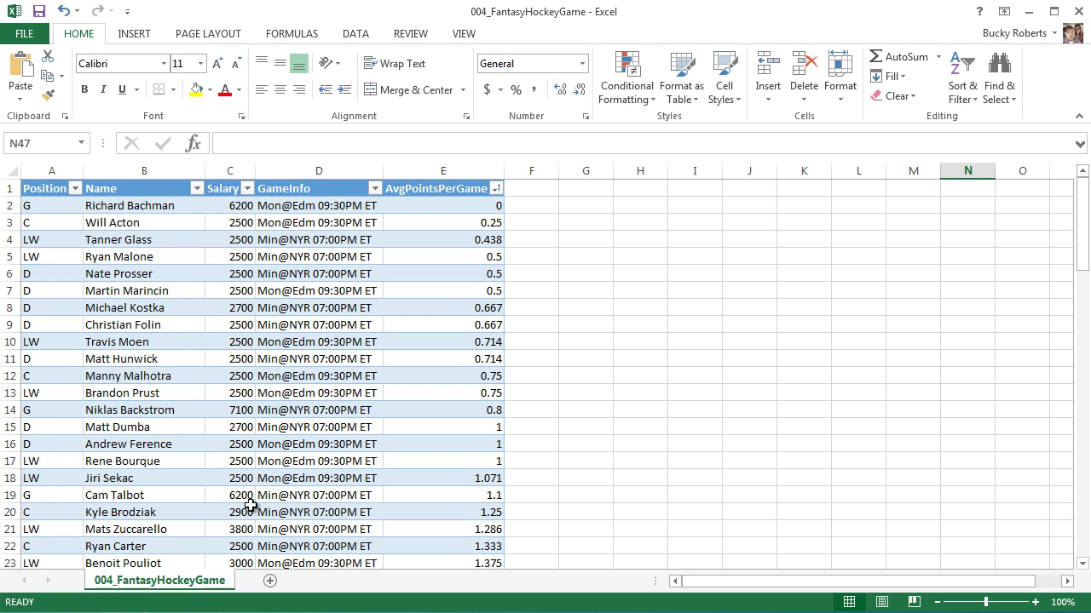
scroll(688, 379, down, 8)
scroll(688, 379, down, 4)
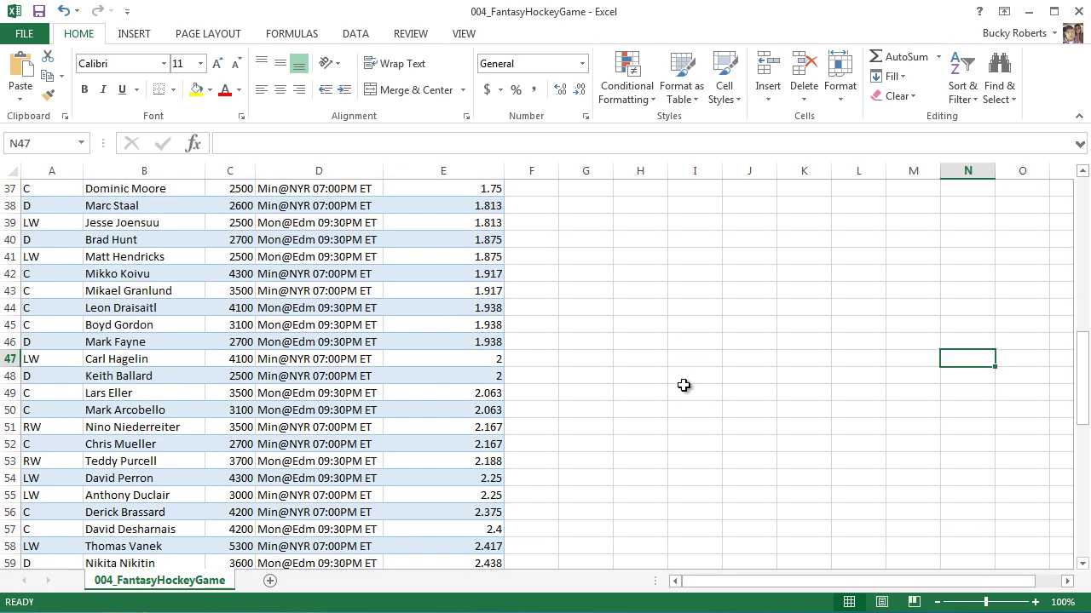
scroll(684, 384, up, 10)
scroll(579, 414, down, 5)
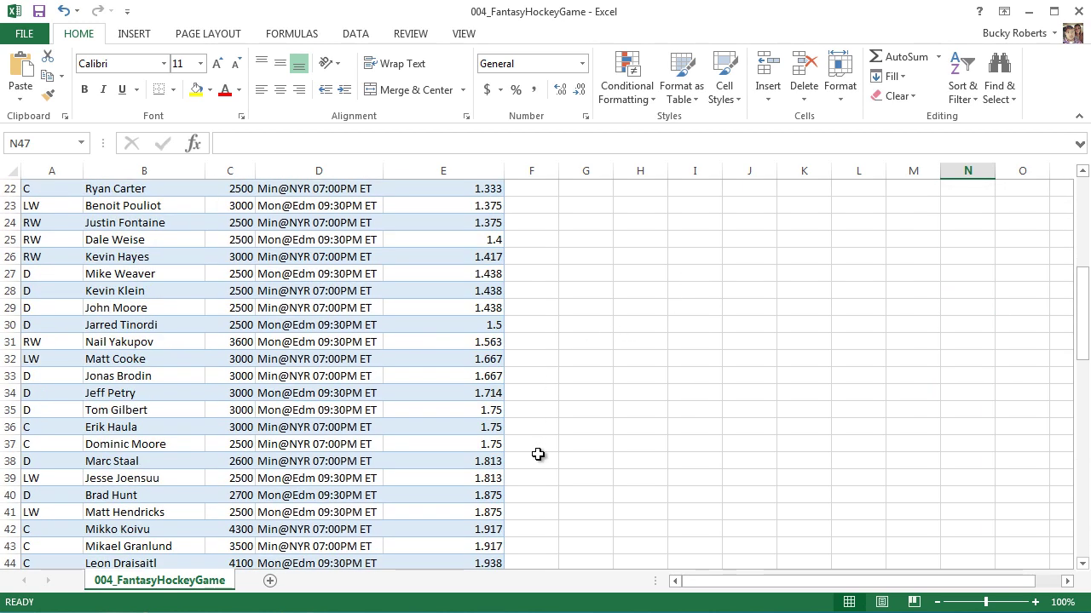
scroll(536, 384, up, 7)
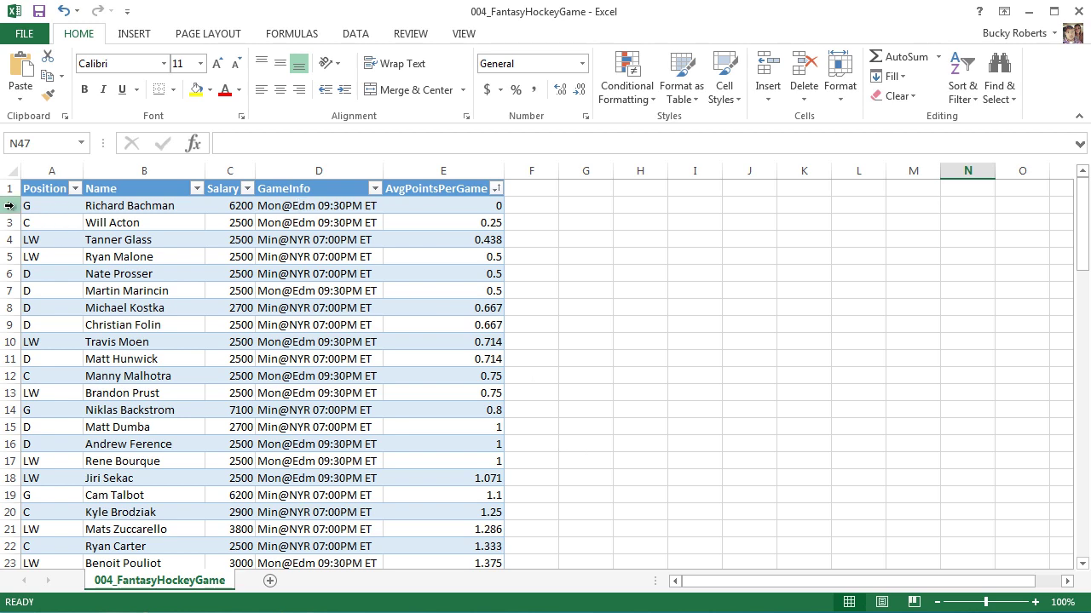
Highlight rows 2 to 46, the players averaging below 2 points per game, and clear the selection.
drag(10, 206, 59, 240)
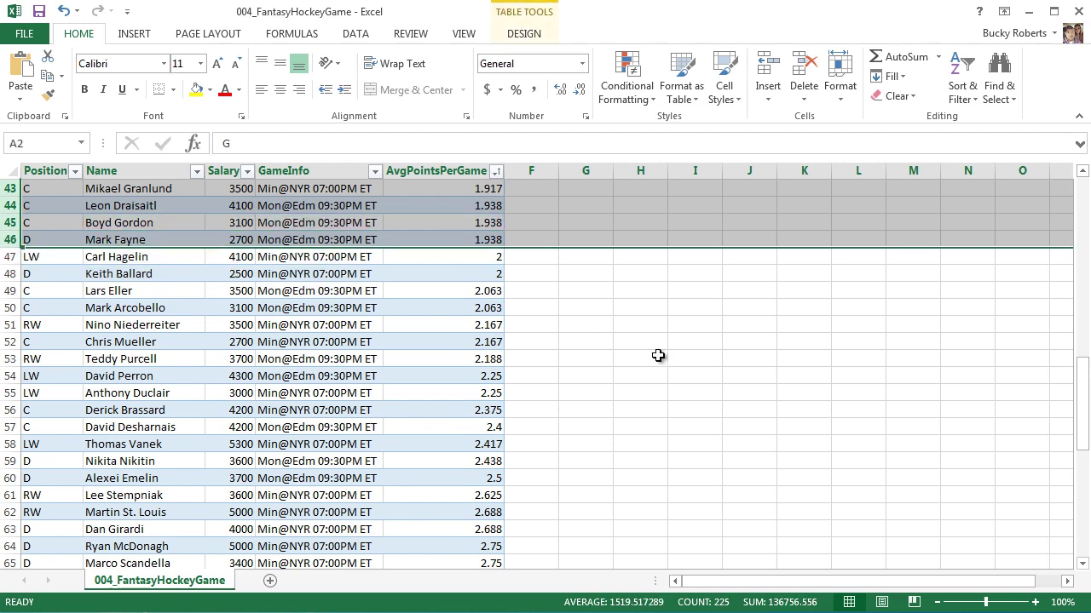
scroll(658, 366, up, 12)
scroll(658, 367, up, 2)
click(597, 289)
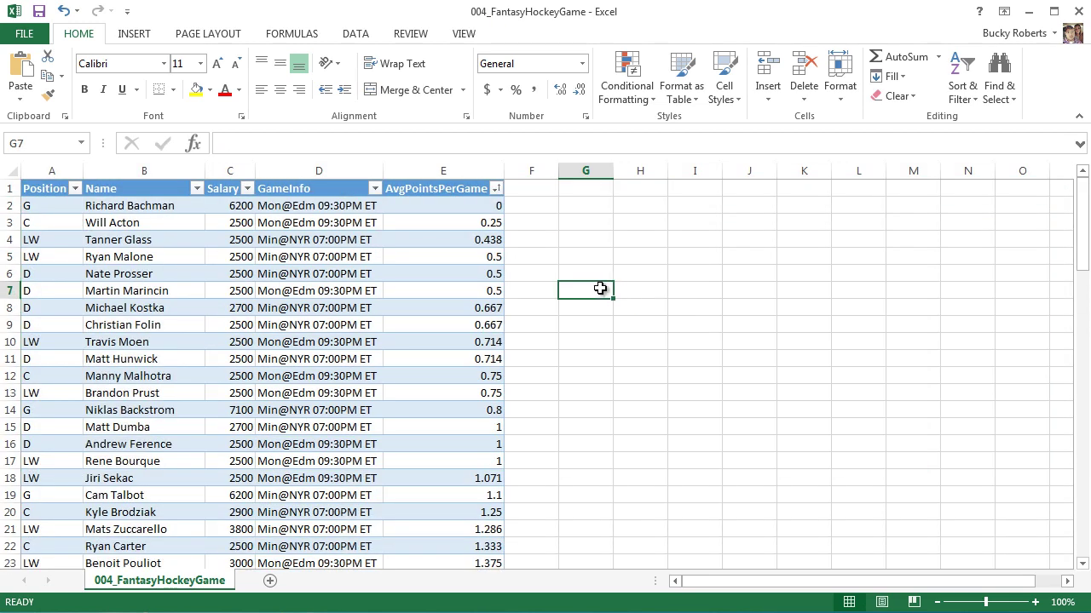
click(567, 341)
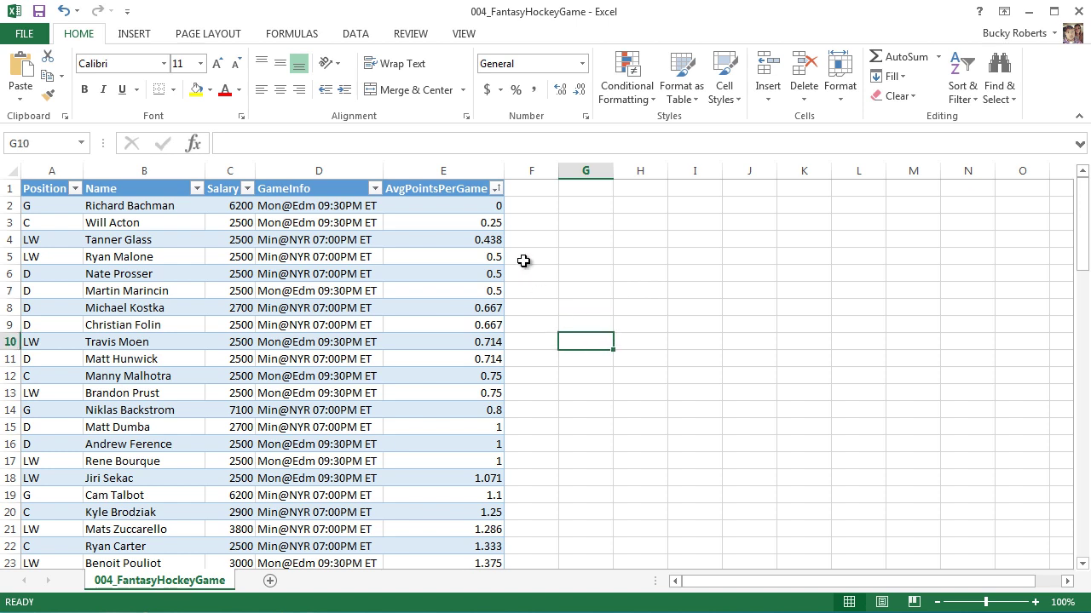
Filter the table to show only rows where AvgPointsPerGame is greater than 2.
click(497, 188)
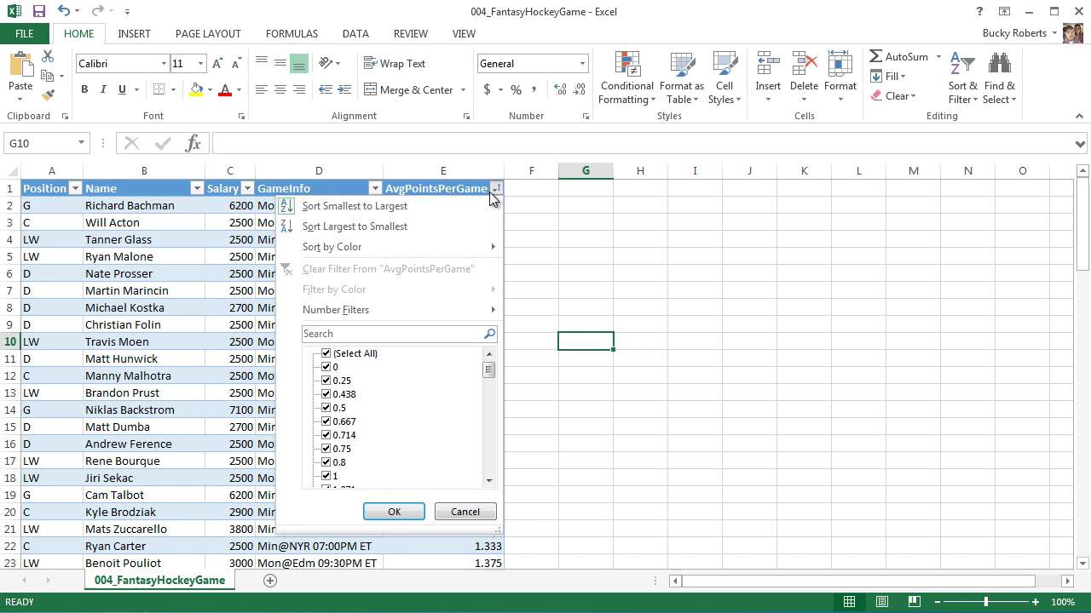
mouse_move(446, 314)
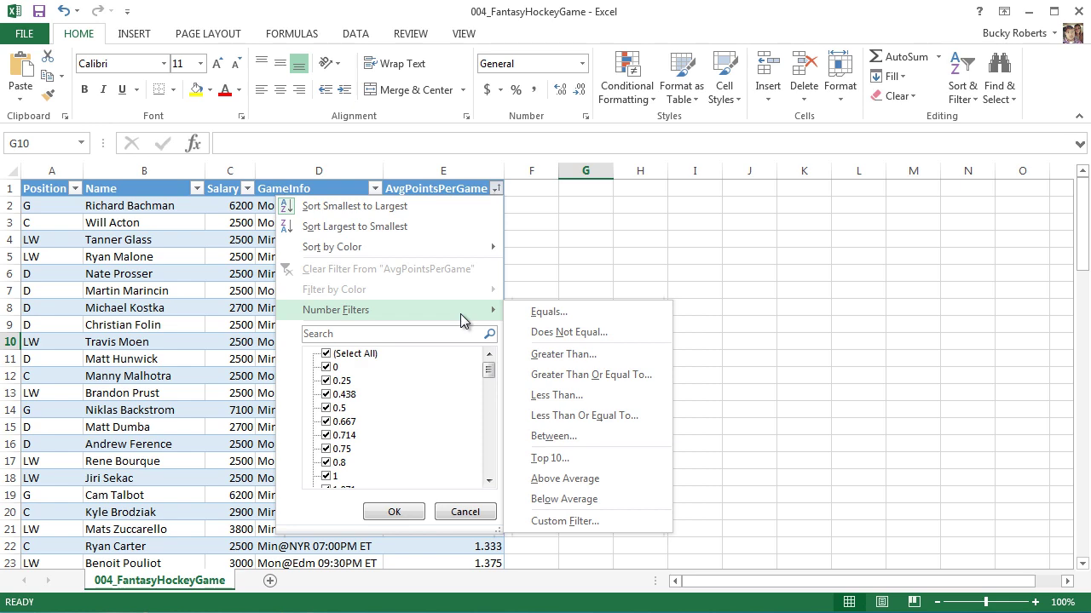
click(594, 359)
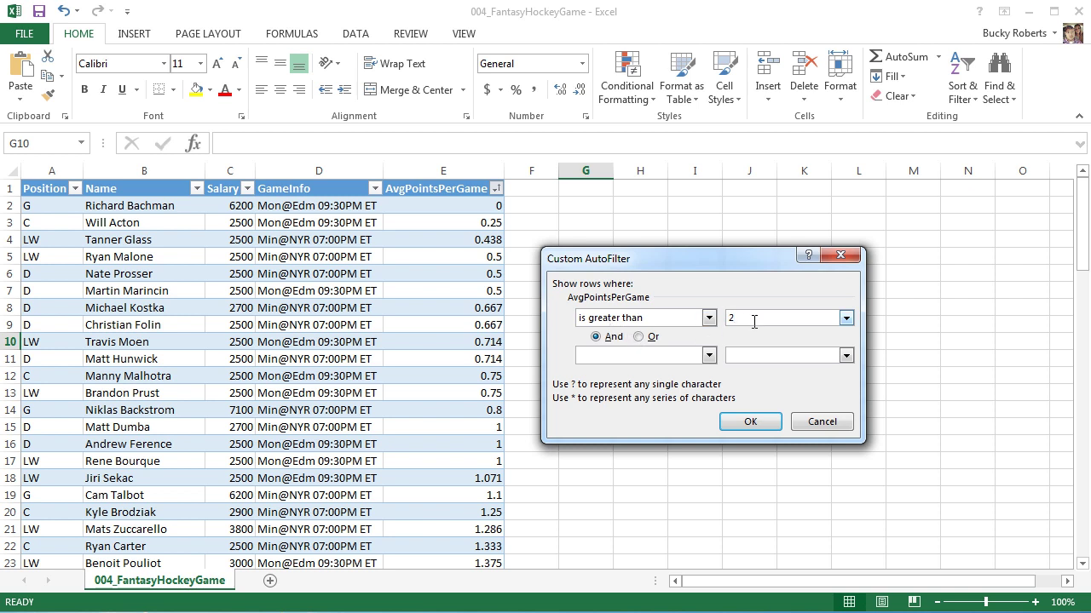
click(708, 318)
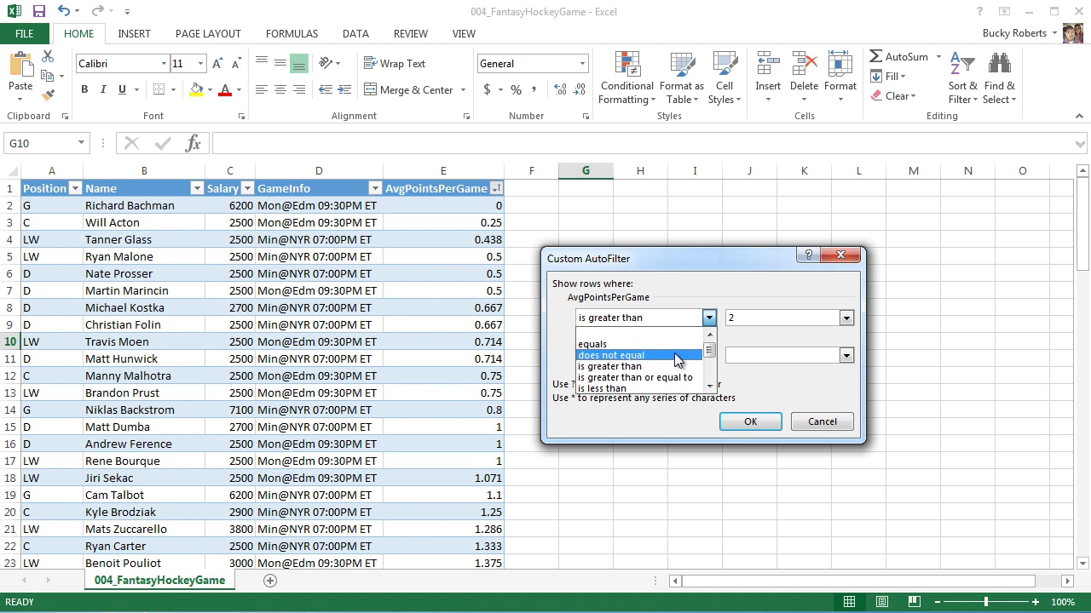
click(676, 366)
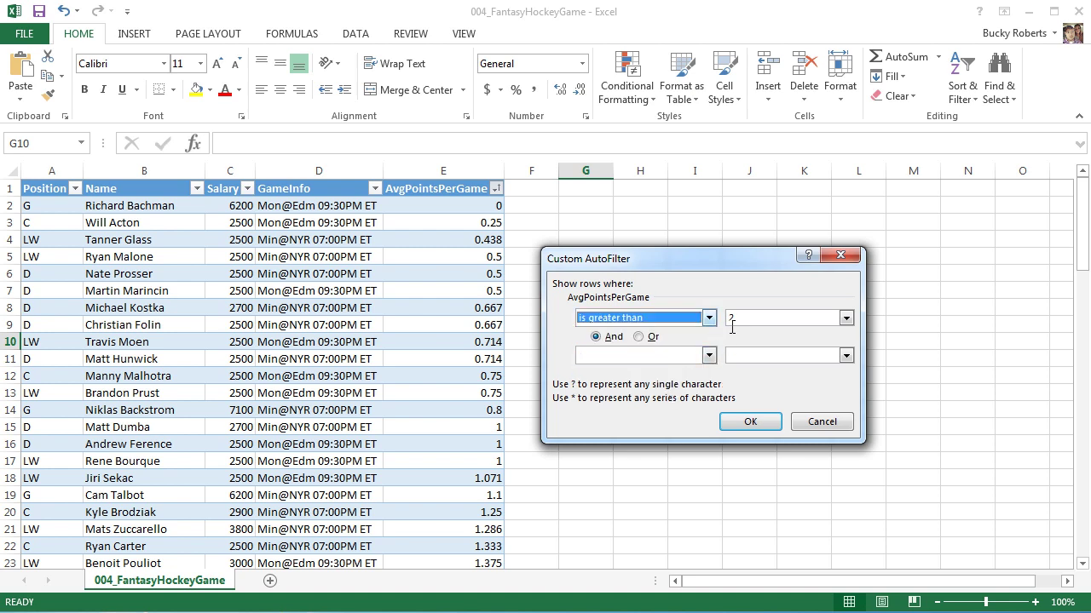
click(748, 420)
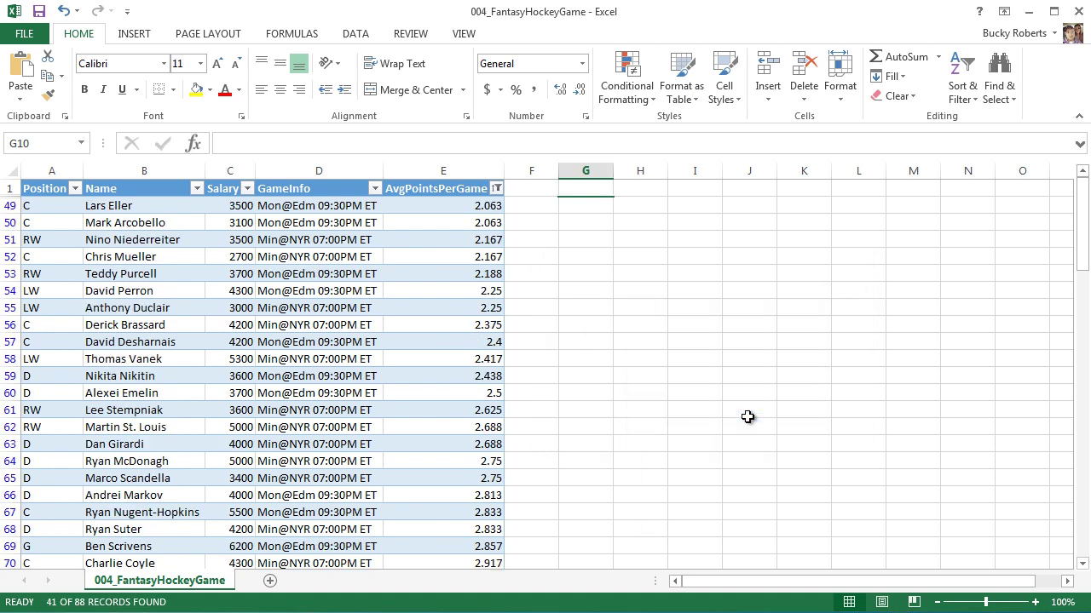
Check the filtered AvgPointsPerGame values from the first visible row to the end of the table, clearing the selection.
click(564, 290)
scroll(556, 265, down, 11)
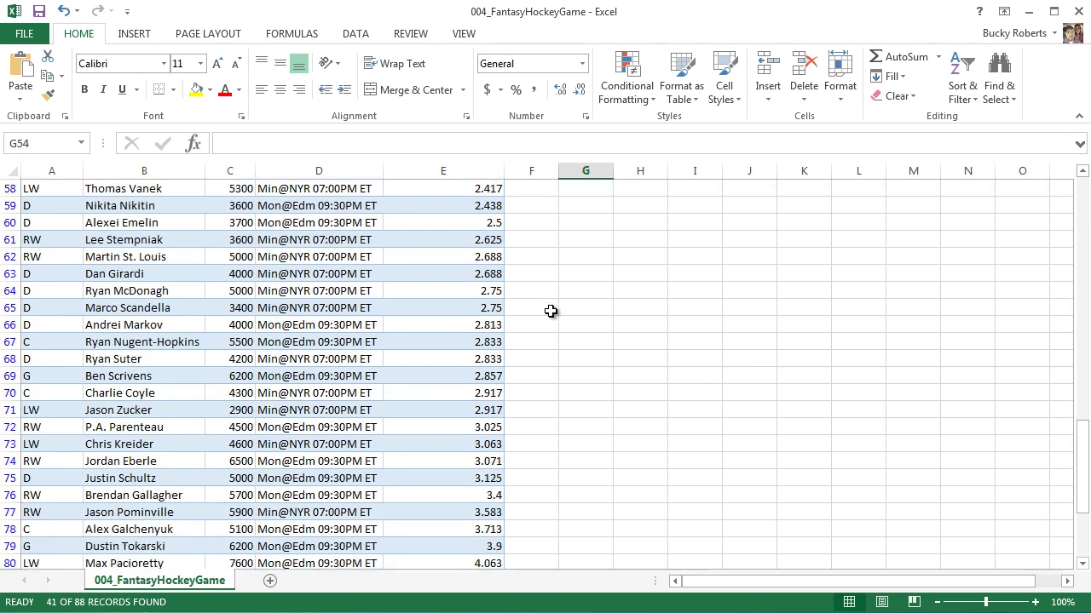
scroll(555, 358, up, 11)
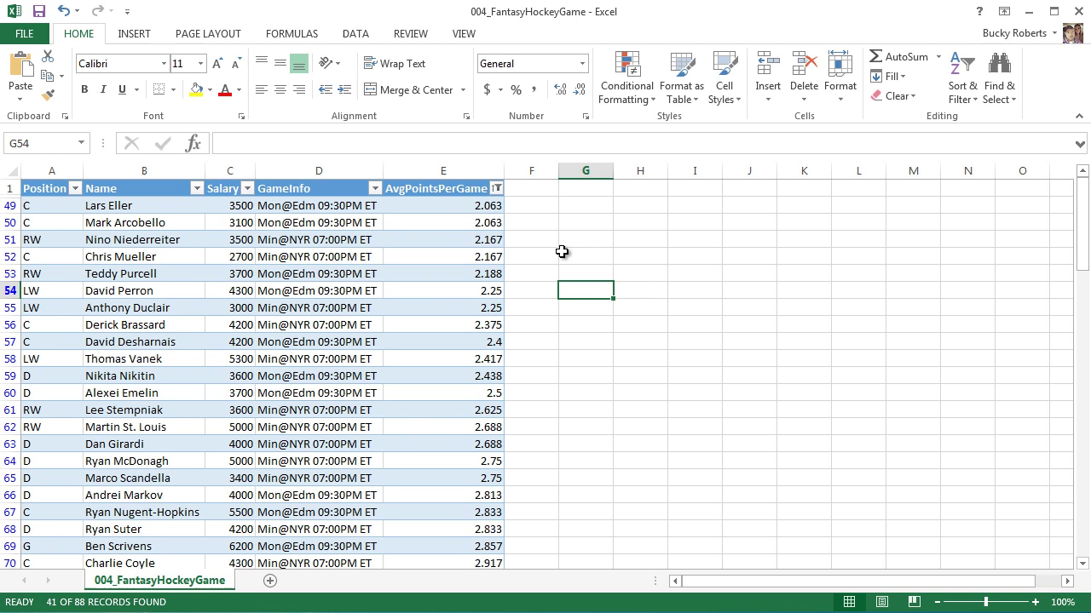
click(470, 211)
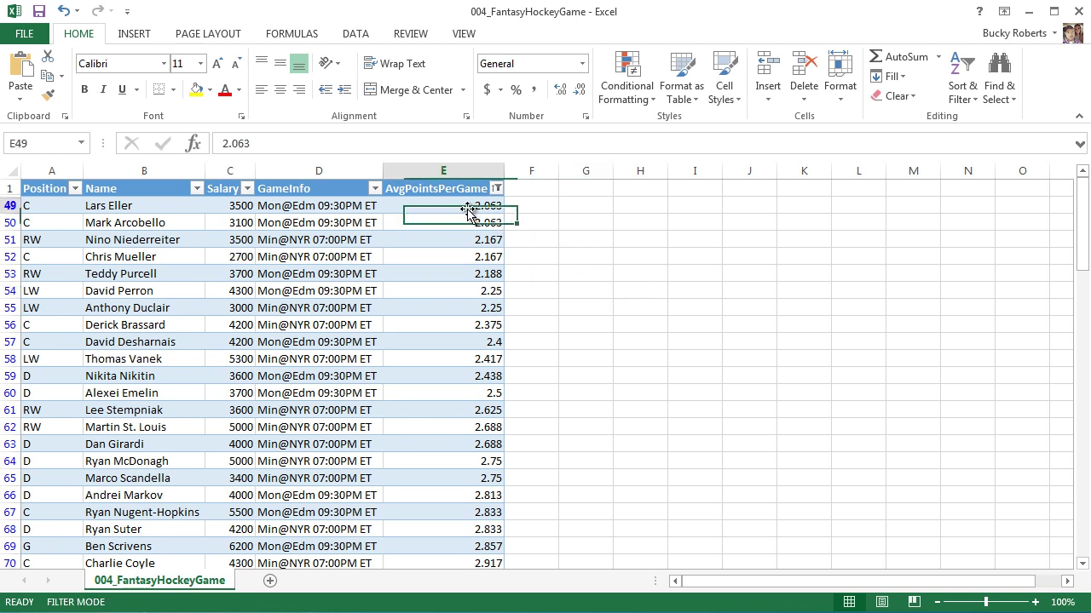
drag(450, 210, 447, 603)
click(589, 400)
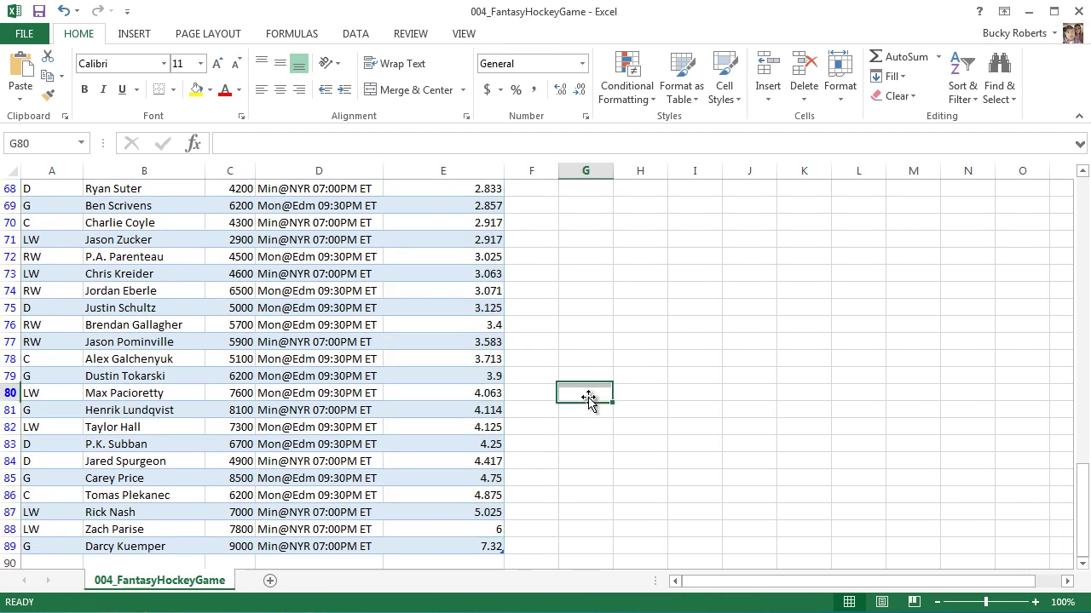
scroll(577, 397, up, 6)
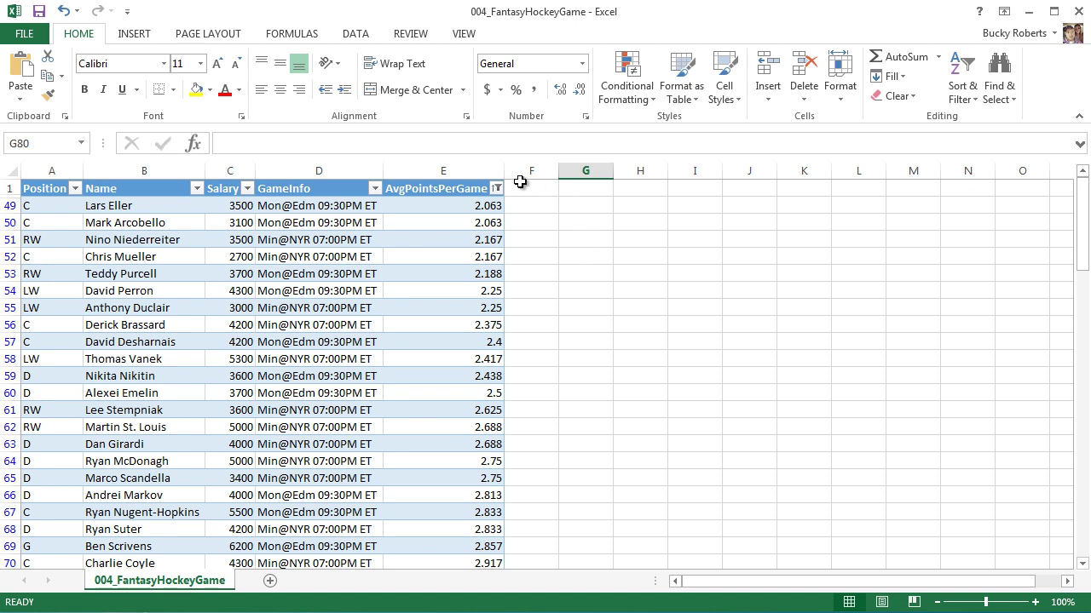
Enter the heading "Price" in cell G1, outside the table.
click(562, 225)
click(606, 188)
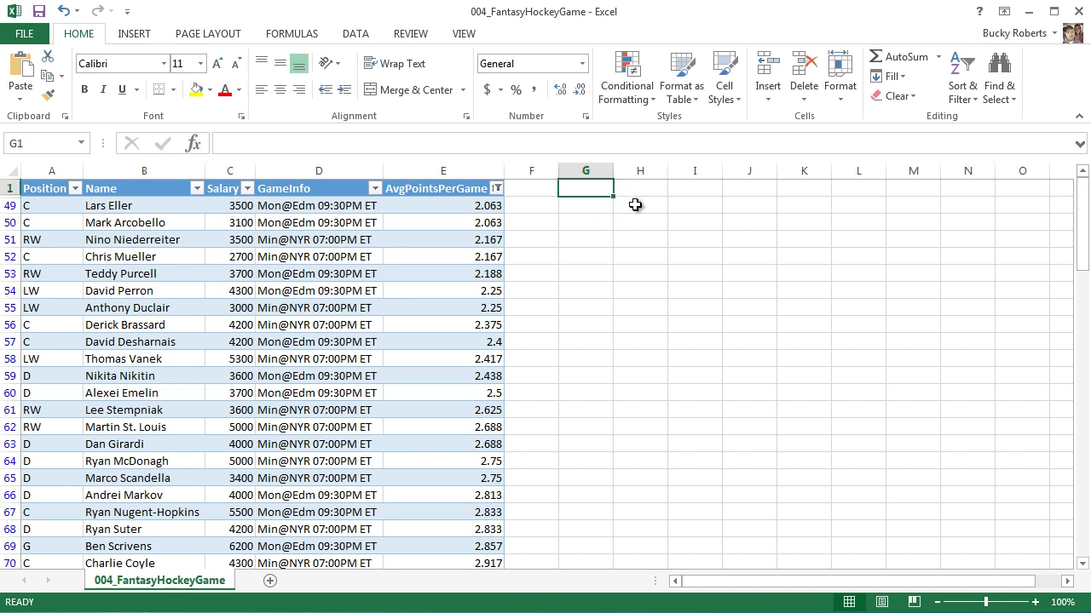
text(Price)
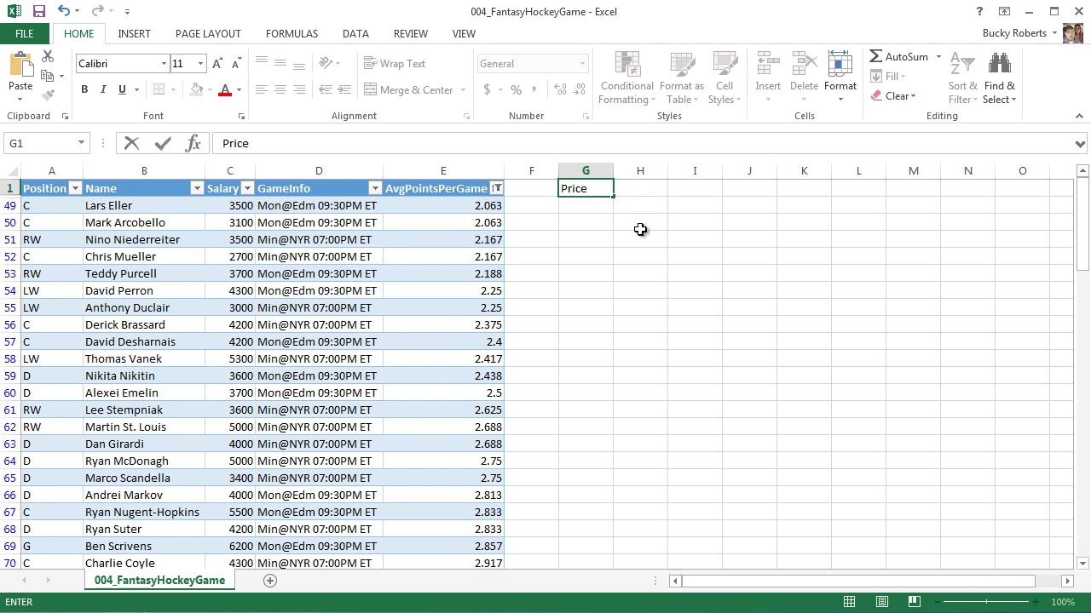
click(637, 226)
With cells outside the table selected, examine what happens to the Price heading and table headers while viewing the lower rows.
click(594, 193)
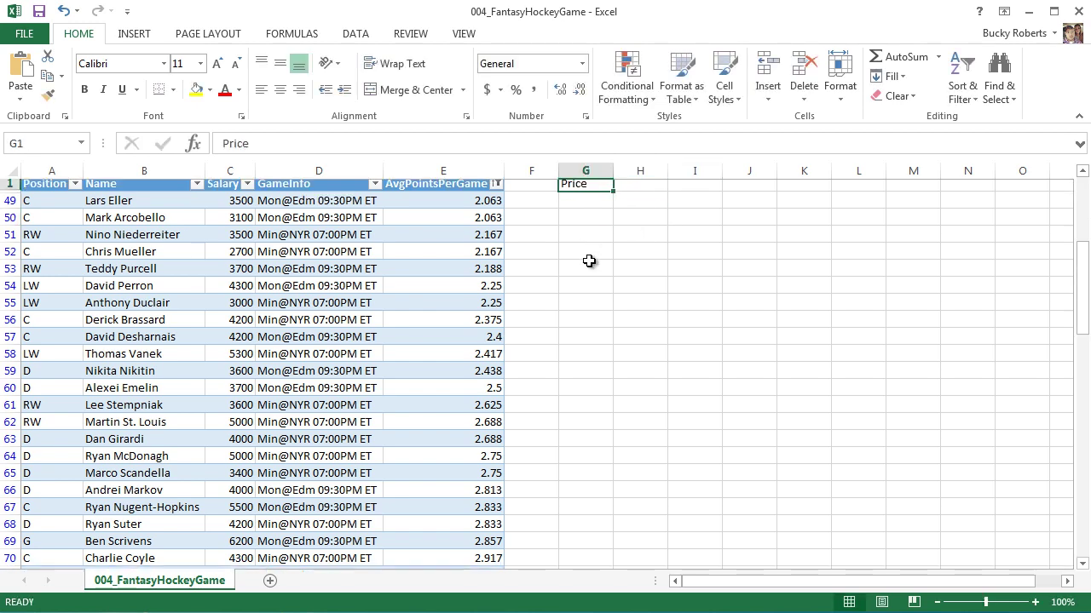
scroll(592, 247, down, 7)
scroll(589, 266, down, 2)
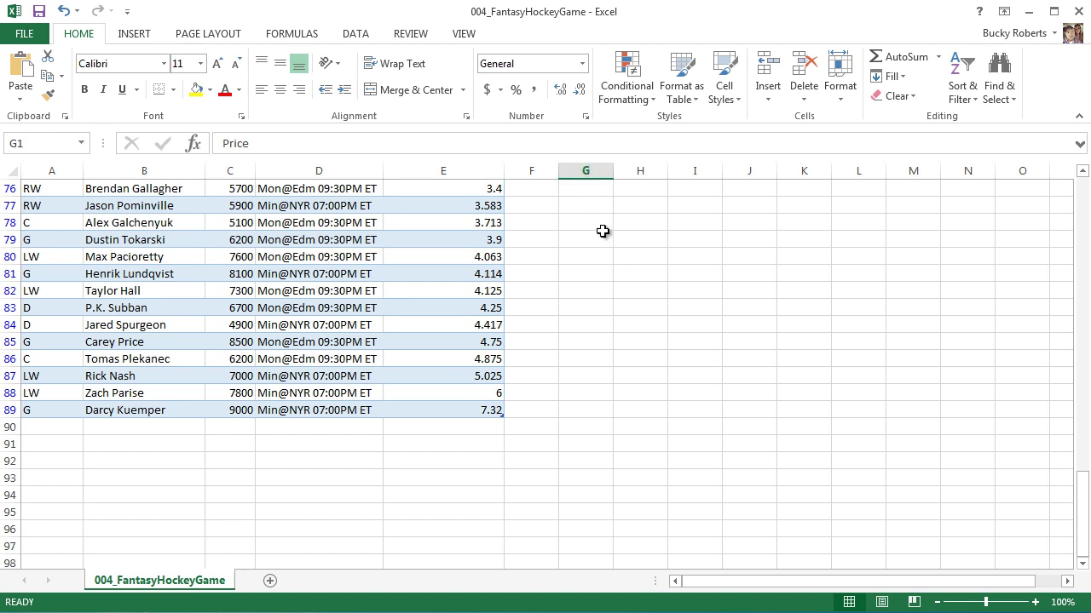
click(588, 221)
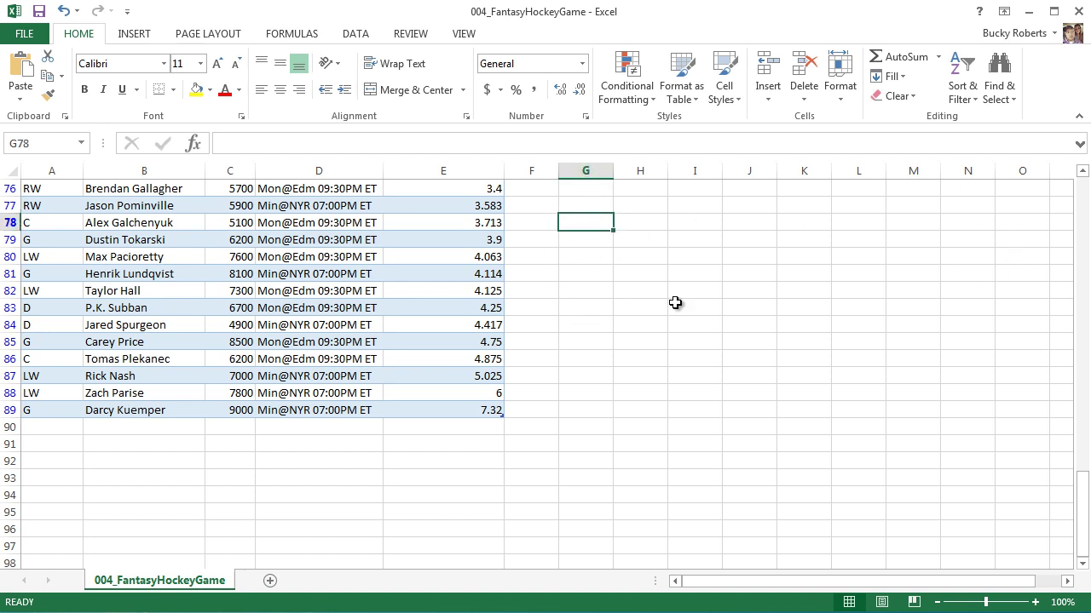
click(591, 290)
scroll(590, 291, up, 5)
scroll(590, 290, up, 20)
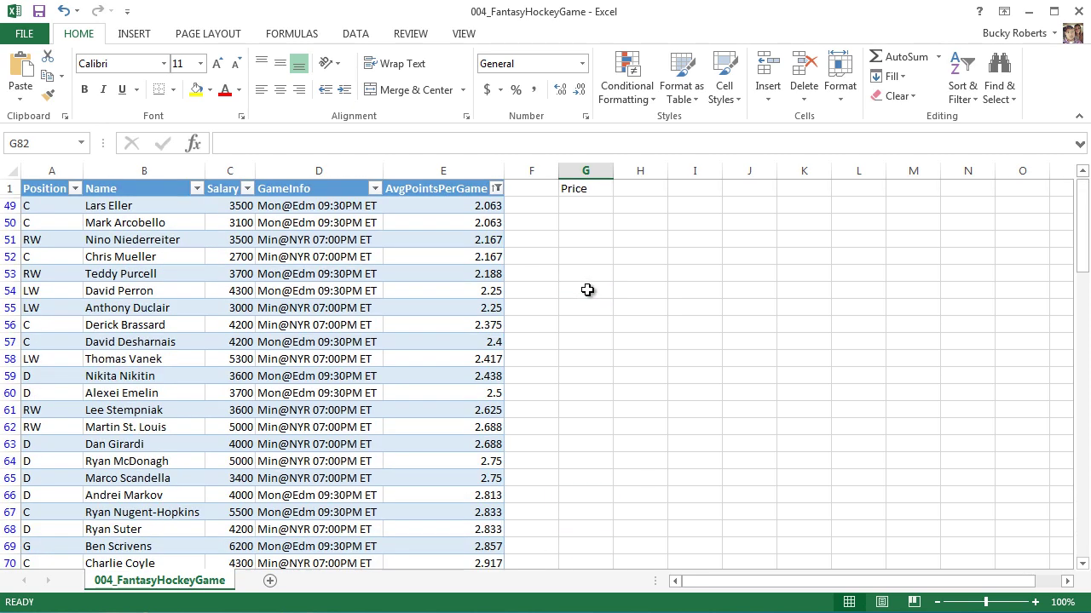
click(585, 186)
scroll(567, 273, down, 20)
scroll(716, 353, down, 2)
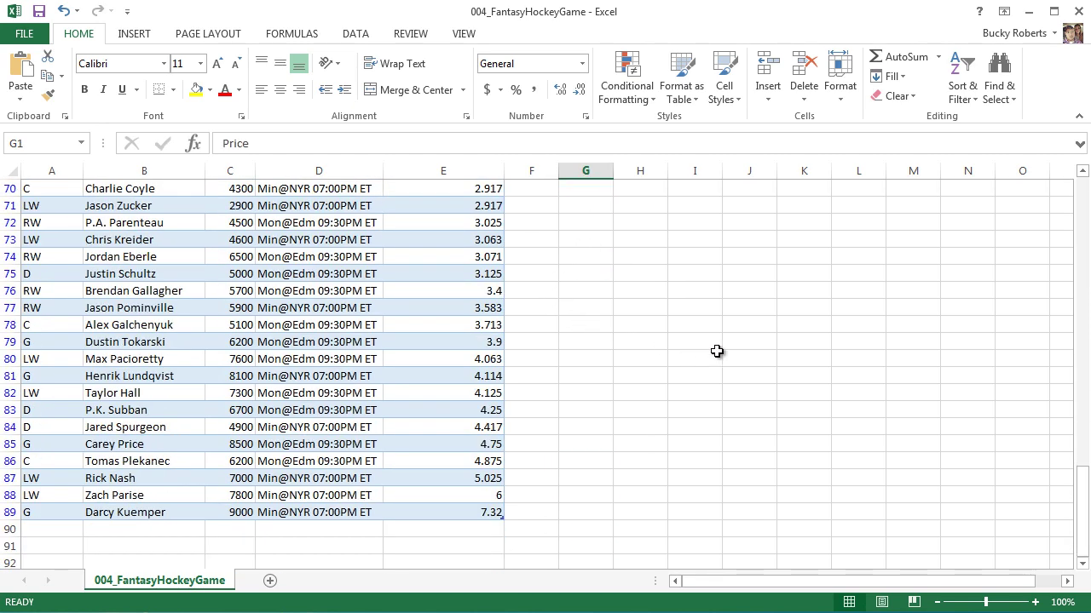
click(706, 353)
scroll(698, 341, up, 7)
click(703, 196)
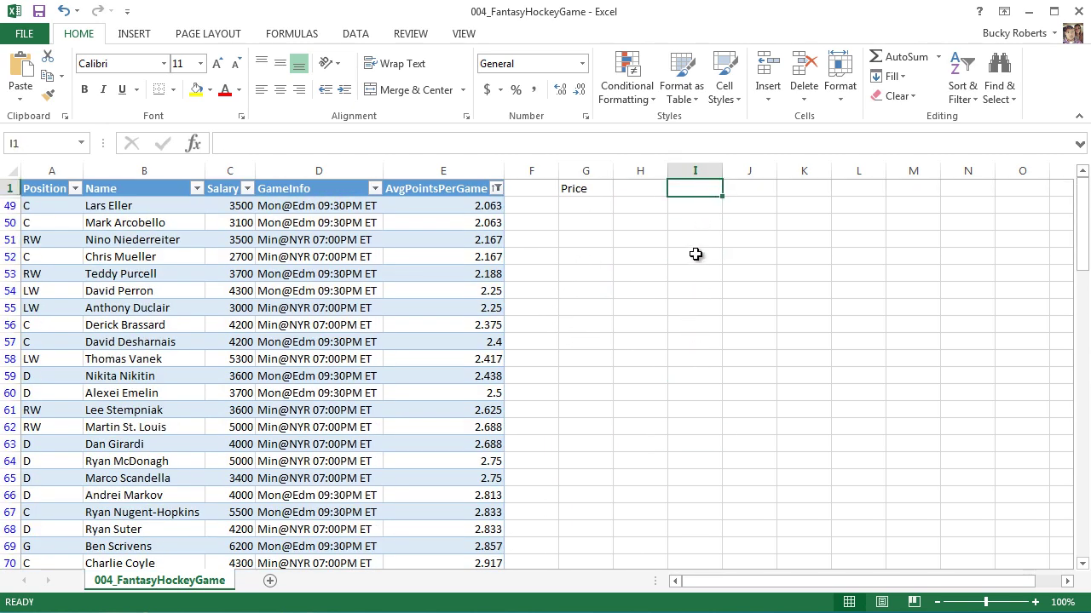
scroll(692, 282, down, 8)
scroll(665, 312, up, 8)
Select cell B53 inside the table and examine how the table's column headers behave while viewing its lower rows.
click(148, 274)
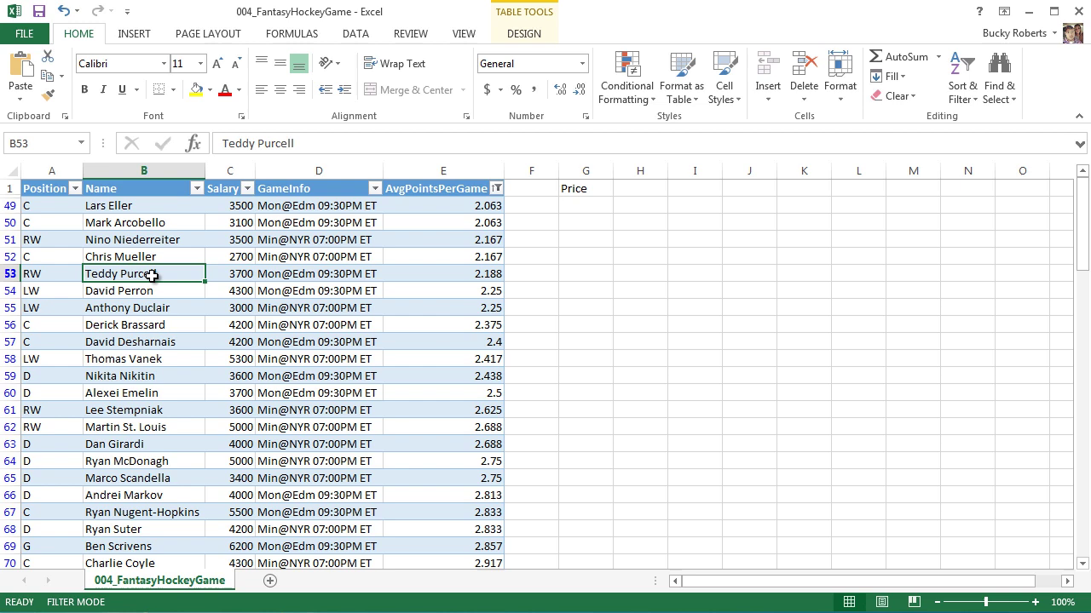
scroll(158, 290, down, 4)
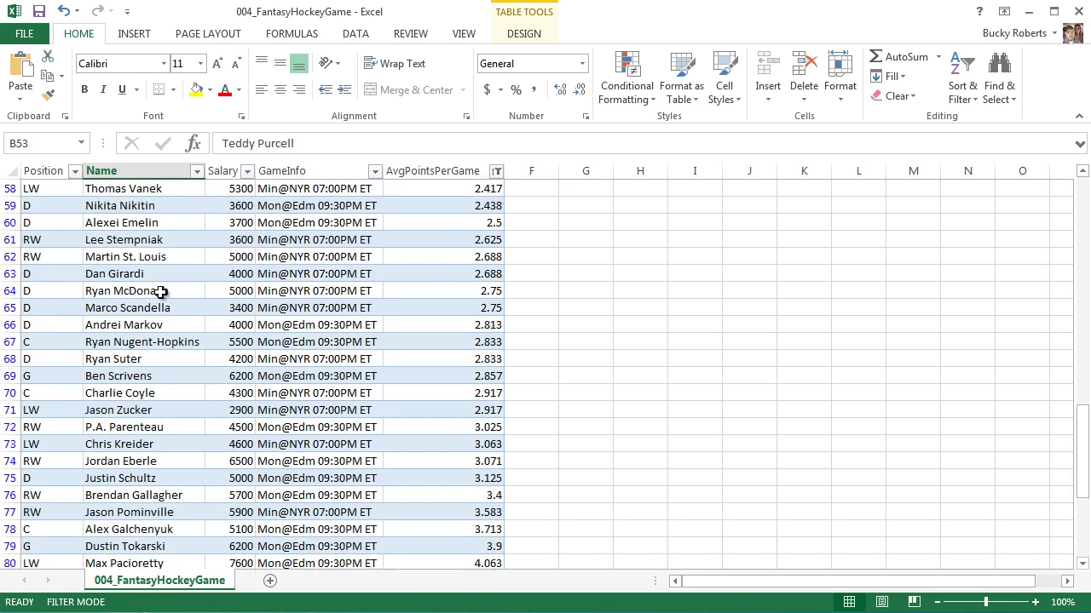
scroll(161, 290, down, 7)
scroll(166, 292, up, 11)
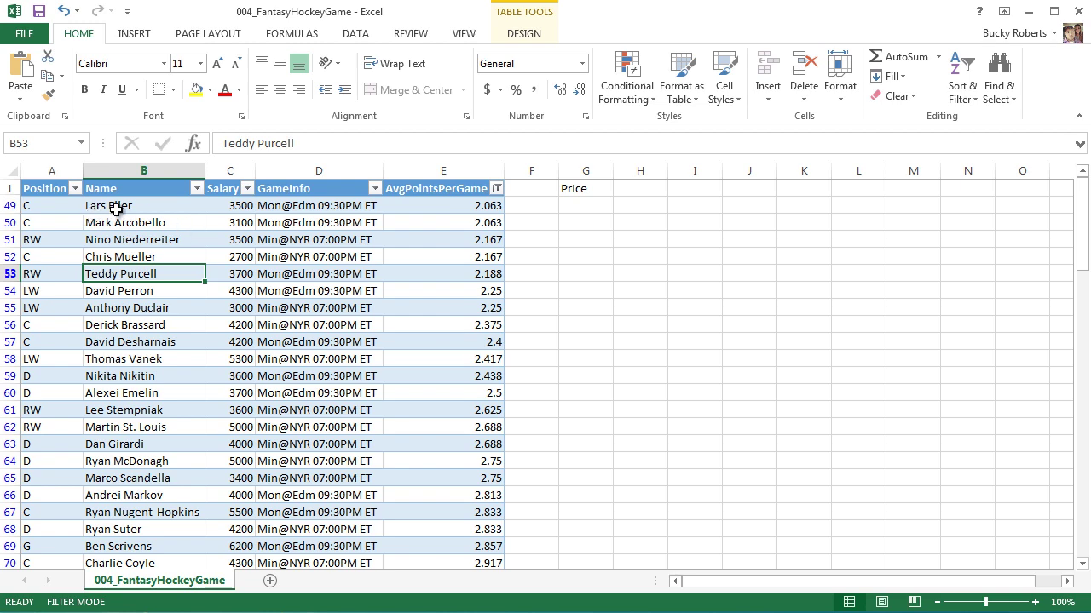
scroll(155, 273, down, 4)
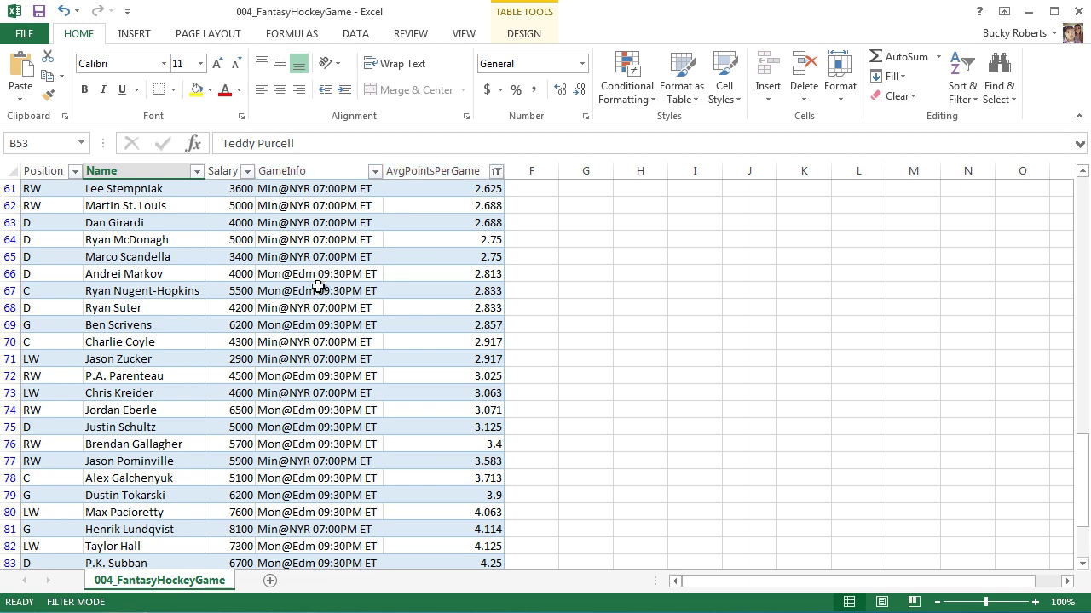
scroll(316, 288, up, 4)
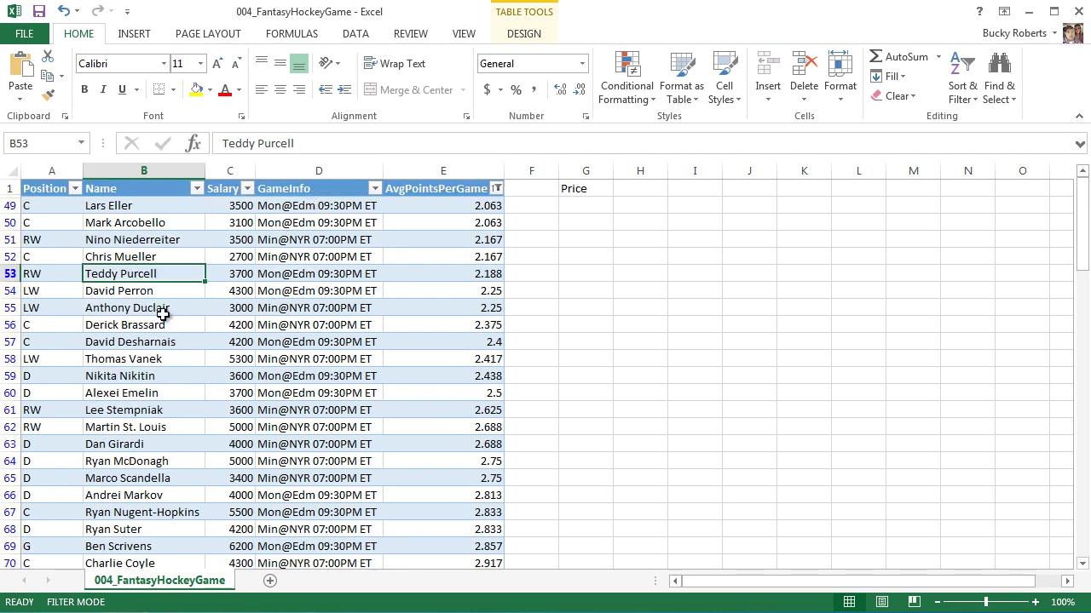
scroll(162, 314, down, 5)
scroll(162, 314, down, 4)
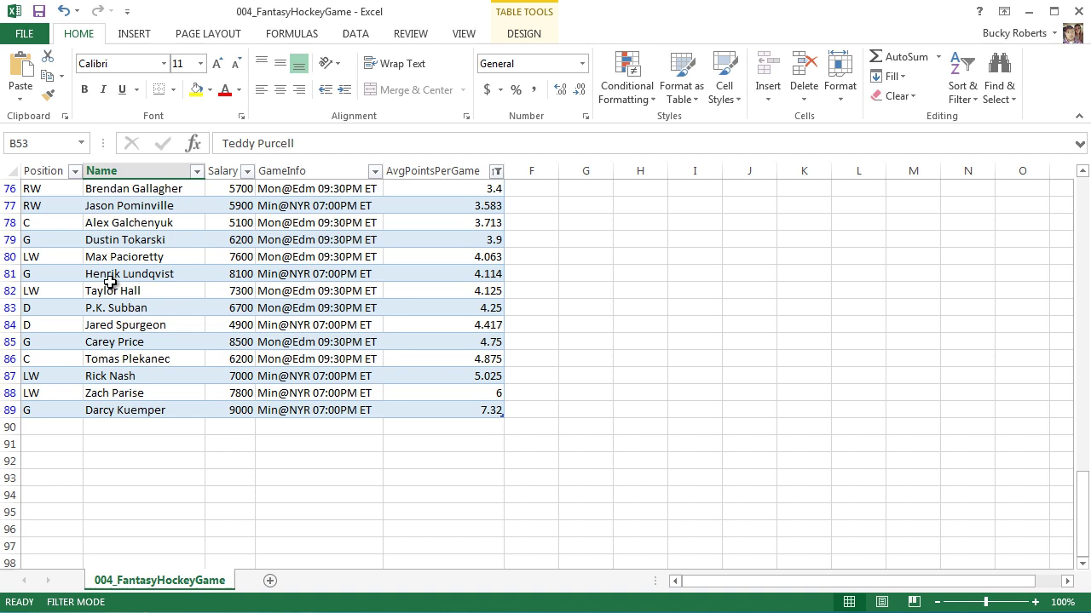
scroll(109, 281, down, 2)
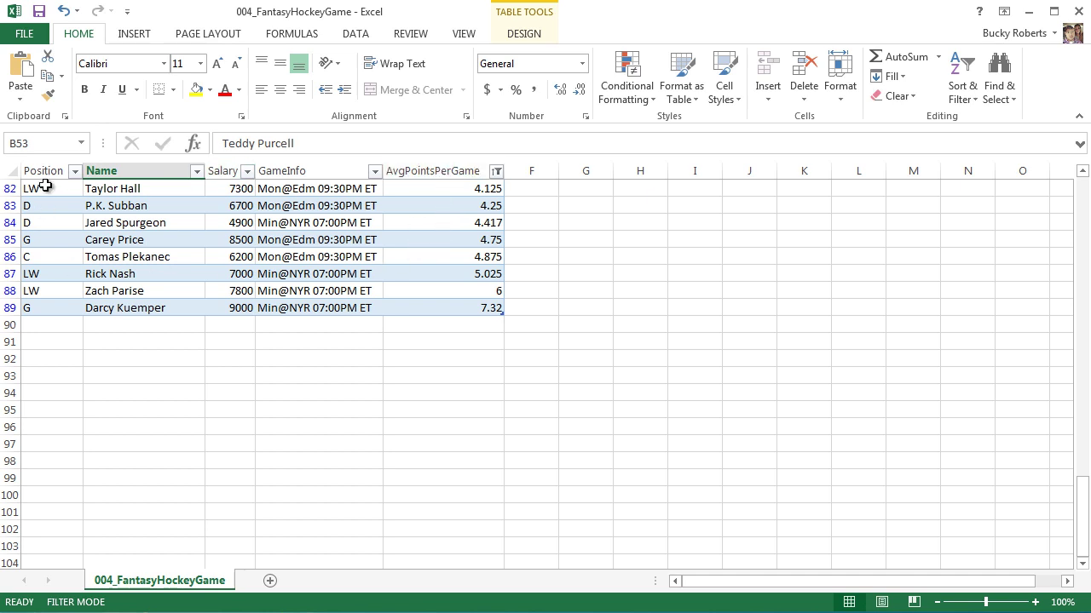
scroll(260, 328, up, 9)
scroll(268, 338, up, 2)
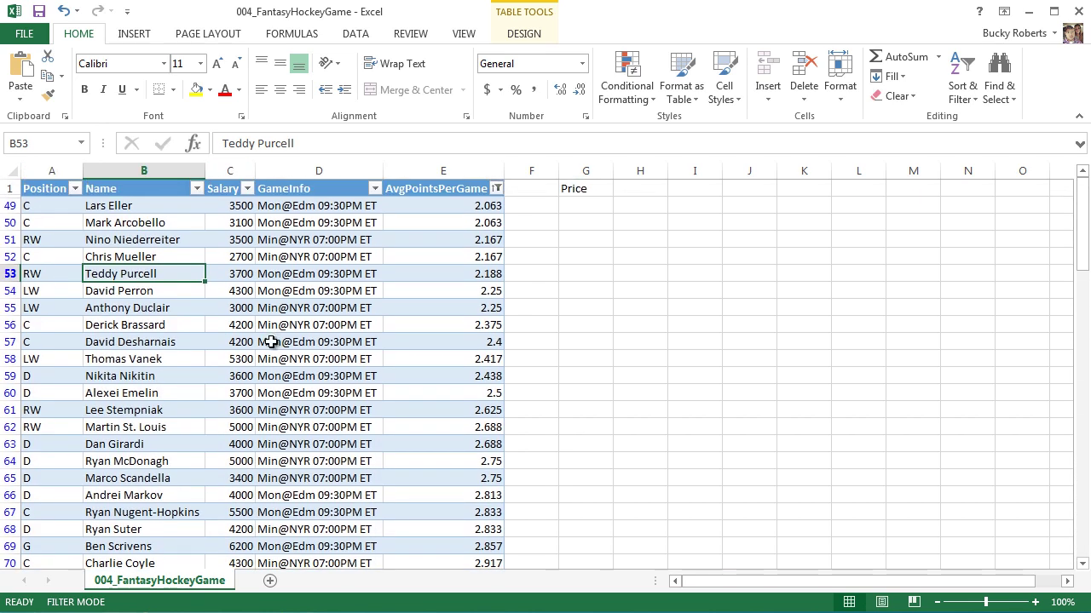